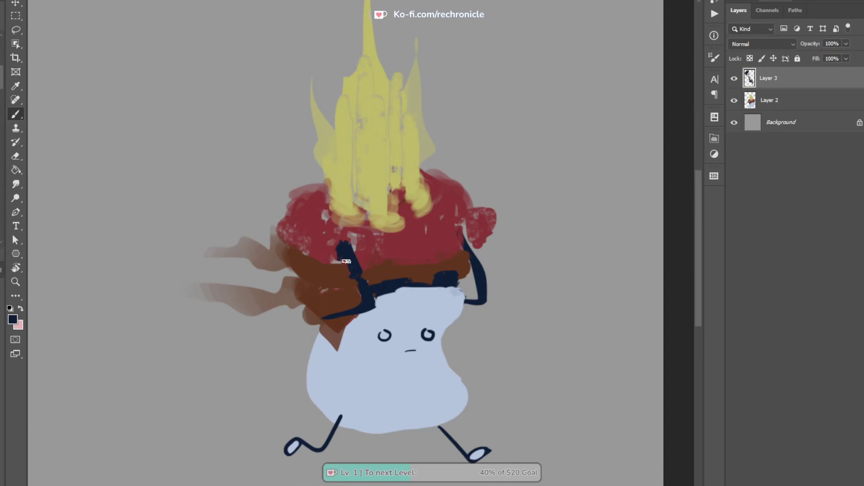
Even out the red topping with solid red strokes and extend the brown rim beside the character's right-side arm
left_click_drag(335, 255, 334, 247)
left_click_drag(425, 265, 356, 273)
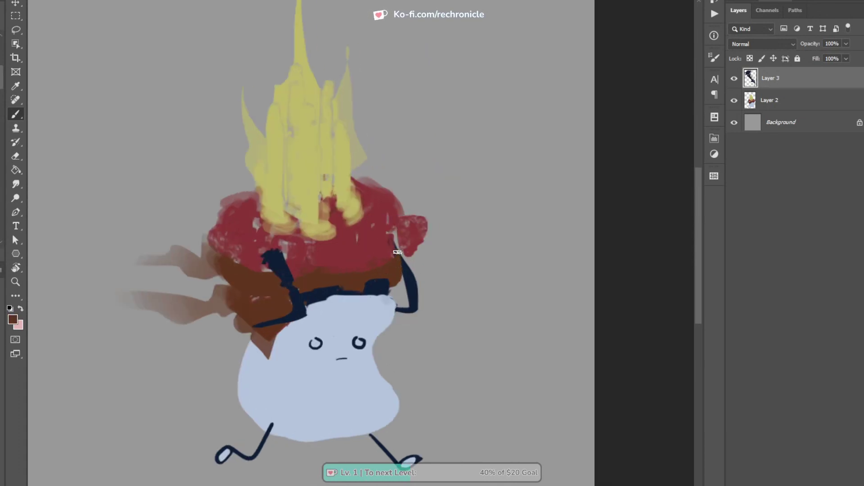
left_click_drag(400, 245, 406, 247)
left_click(374, 245, "alt")
left_click_drag(390, 217, 394, 228)
mouse_move(252, 233)
left_mouse_down()
mouse_move(324, 260)
mouse_move(330, 277)
mouse_move(349, 270)
mouse_move(347, 288)
mouse_move(332, 289)
mouse_move(364, 290)
mouse_move(348, 298)
mouse_move(357, 315)
left_mouse_up()
Thicken the left-side arm in navy and cover the brown tip overlapping the body with pale blue
left_click(354, 291, "alt")
left_click(331, 338, "alt")
mouse_move(329, 352)
left_mouse_down()
mouse_move(341, 376)
mouse_move(331, 382)
mouse_move(341, 357)
mouse_move(348, 352)
mouse_move(335, 372)
mouse_move(361, 345)
left_mouse_up()
left_click(332, 385, "alt")
left_click(350, 349, "alt")
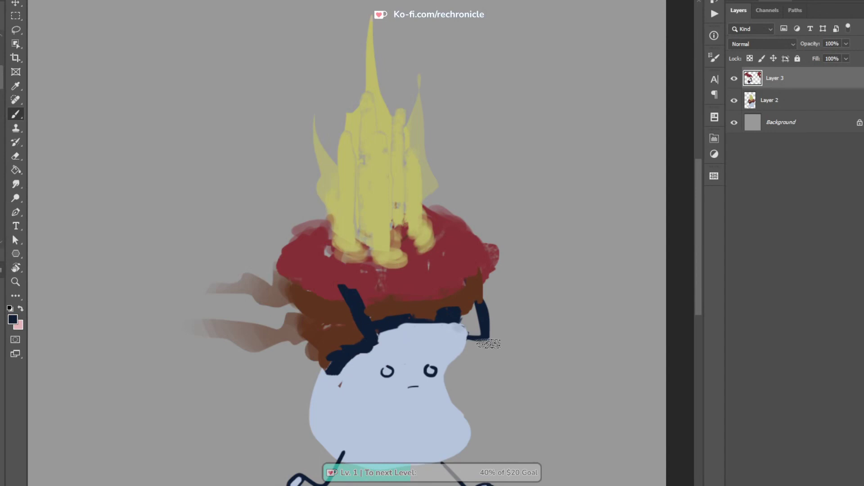
Repaint the right-side arm as a thick bent navy stroke and widen the body's adjacent edge with pale blue
left_click_drag(477, 305, 472, 282)
left_click(453, 347, "alt")
mouse_move(461, 334)
left_mouse_down()
mouse_move(445, 370)
mouse_move(457, 356)
mouse_move(444, 409)
mouse_move(450, 354)
left_mouse_up()
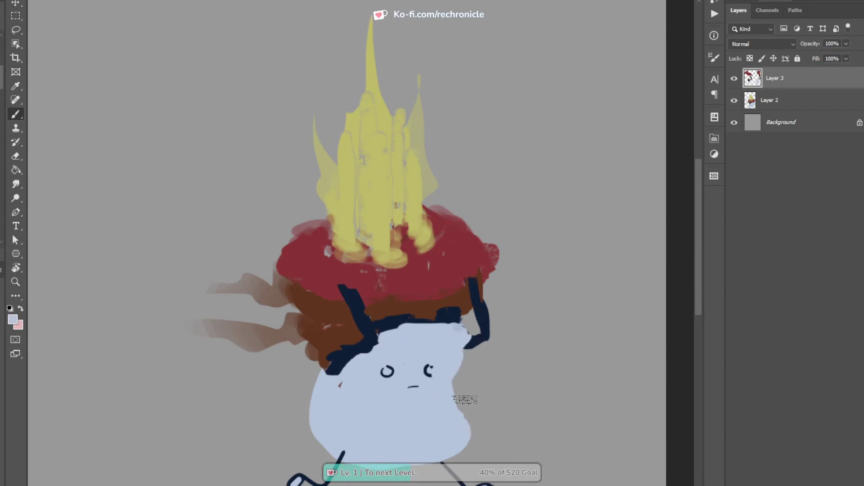
Thicken both eye outlines in navy and repaint their centres in pale blue
key("z")
left_click_drag(435, 401, 477, 401)
left_click(412, 298, "alt")
mouse_move(416, 273)
left_mouse_down()
mouse_move(445, 282)
mouse_move(444, 301)
mouse_move(423, 293)
mouse_move(425, 280)
left_mouse_up()
mouse_move(289, 298)
left_mouse_down()
mouse_move(280, 293)
mouse_move(285, 284)
mouse_move(272, 291)
left_mouse_up()
left_click(280, 339, "alt")
mouse_move(430, 284)
left_mouse_down()
mouse_move(454, 287)
mouse_move(435, 287)
left_mouse_up()
key("ctrl+z")
Repaint the mouth as a short, slightly slanted navy stroke below the eyes, undoing the overly thick attempts
left_click(284, 308, "alt")
left_click_drag(346, 349, 375, 353)
left_click_drag(349, 350, 379, 350)
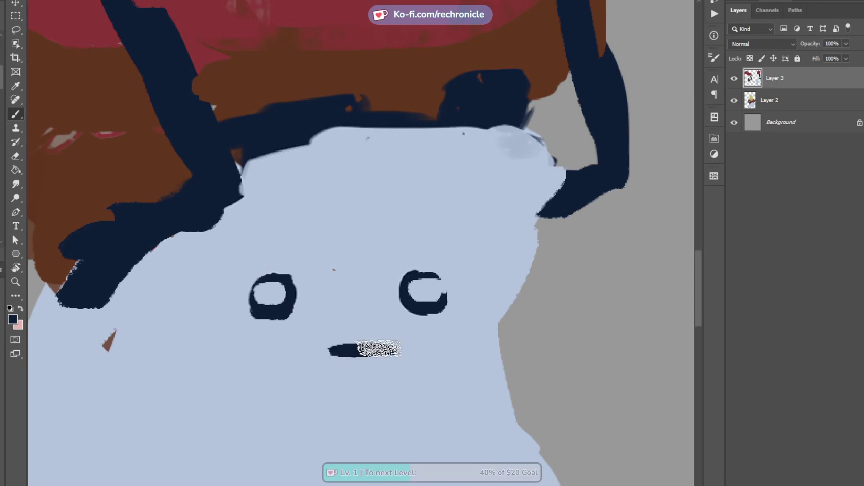
key("ctrl+z")
key("ctrl+z")
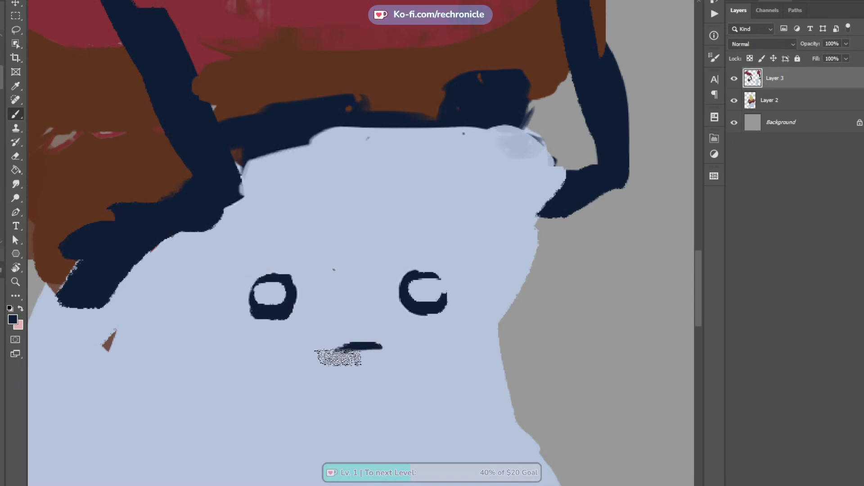
left_click_drag(344, 355, 381, 347)
key("z")
mouse_move(444, 364)
left_mouse_down()
mouse_move(428, 374)
mouse_move(398, 339)
left_mouse_up()
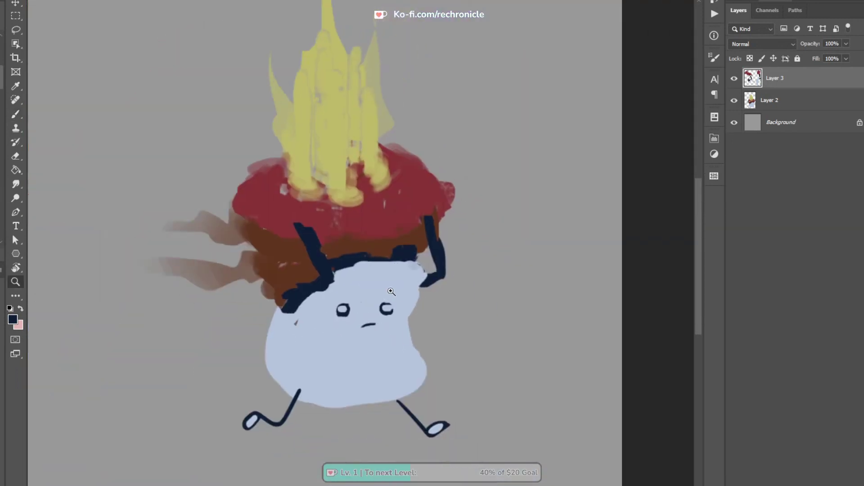
Thicken the thigh of the left-side leg with a navy stroke sampled from the existing line
key("b")
scroll(294, 390, "up", 3)
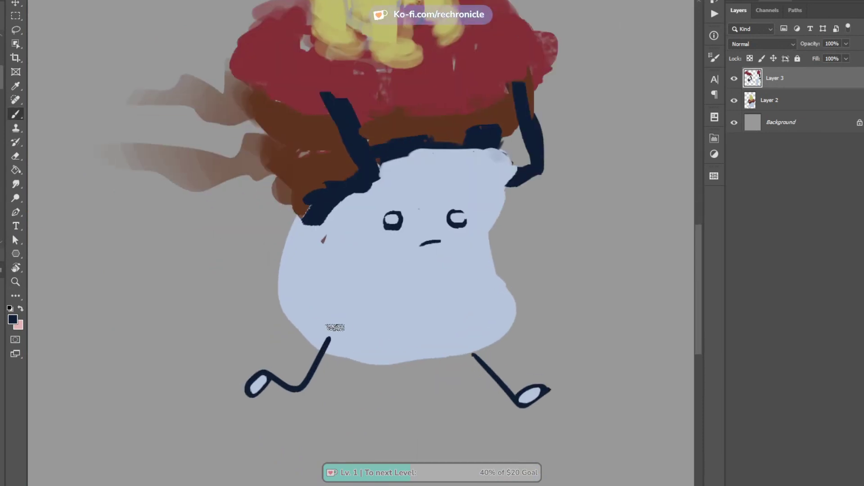
left_click(346, 339, "alt")
left_click_drag(335, 349, 308, 391)
key("ctrl+z")
left_click(325, 348, "alt")
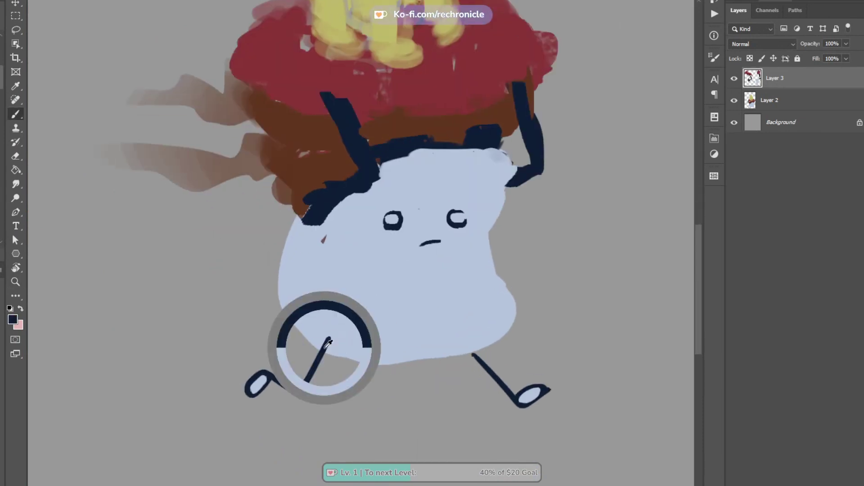
mouse_move(330, 350)
left_mouse_down()
mouse_move(318, 375)
mouse_move(333, 341)
mouse_move(301, 393)
mouse_move(277, 386)
mouse_move(303, 385)
left_mouse_up()
left_click_drag(434, 374, 379, 358)
Clean up the join between the left-side arm, brown base and body, covering the stray brown speck with pale blue
left_click(333, 324, "alt")
mouse_move(269, 225)
left_mouse_down()
mouse_move(298, 303)
mouse_move(309, 299)
left_mouse_up()
mouse_move(299, 249)
left_mouse_down()
mouse_move(334, 312)
mouse_move(322, 327)
left_mouse_up()
left_click(334, 306, "alt")
left_click(341, 296, "alt")
left_click(342, 333, "alt")
mouse_move(343, 299)
left_mouse_down()
mouse_move(318, 337)
mouse_move(341, 324)
left_mouse_up()
Smooth the body's right edge below the raised arm with sampled pale blue
scroll(378, 306, "up", 2)
scroll(378, 306, "right", 4)
left_click(409, 350, "alt")
left_click_drag(418, 342, 420, 363)
Paint a thick navy looped hand at the end of the left-side arm, overlapping the red topping
scroll(420, 363, "up", 2)
scroll(420, 363, "left", 3)
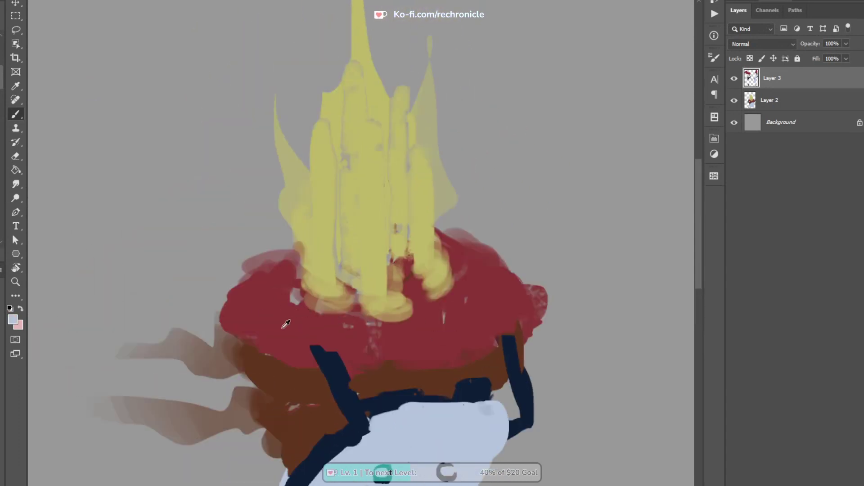
mouse_move(322, 352)
left_mouse_down()
mouse_move(281, 336)
mouse_move(303, 338)
mouse_move(309, 321)
mouse_move(324, 338)
mouse_move(280, 354)
mouse_move(327, 333)
mouse_move(325, 352)
mouse_move(320, 325)
mouse_move(299, 368)
mouse_move(299, 342)
left_mouse_up()
key("ctrl+z")
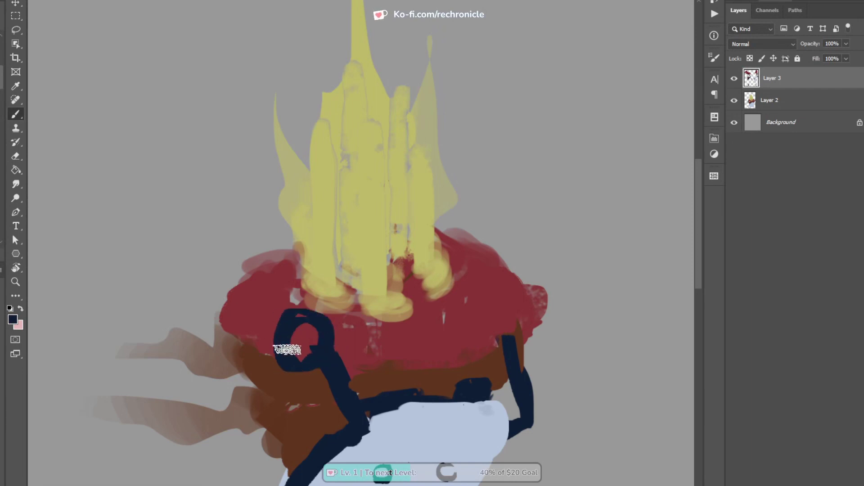
mouse_move(309, 317)
left_mouse_down()
mouse_move(285, 329)
mouse_move(315, 335)
mouse_move(318, 310)
left_mouse_up()
key("ctrl+z")
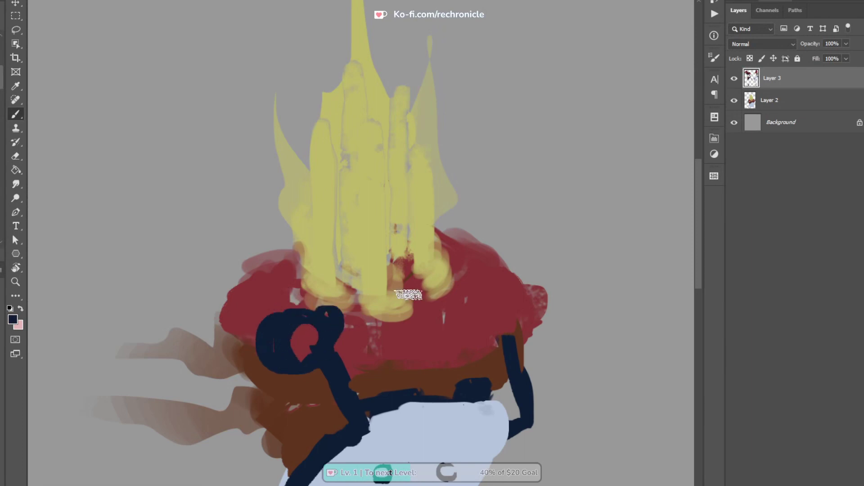
Cover the right-side hand with brown and blend a navy shadow beneath the brown rim onto the body and base
left_click(494, 363, "alt")
mouse_move(493, 363)
left_mouse_down()
mouse_move(508, 342)
mouse_move(511, 358)
mouse_move(439, 388)
mouse_move(493, 380)
left_mouse_up()
mouse_move(415, 390)
left_mouse_down()
mouse_move(378, 322)
mouse_move(372, 337)
mouse_move(419, 329)
mouse_move(364, 338)
mouse_move(493, 329)
mouse_move(320, 350)
mouse_move(293, 360)
mouse_move(284, 386)
left_mouse_up()
mouse_move(305, 331)
left_mouse_down()
mouse_move(480, 332)
mouse_move(401, 345)
mouse_move(489, 347)
mouse_move(468, 350)
mouse_move(442, 404)
left_mouse_up()
Paint the front of the rim under the red topping in brown with a cleaner lower edge
left_click(457, 351, "alt")
left_click(463, 358, "alt")
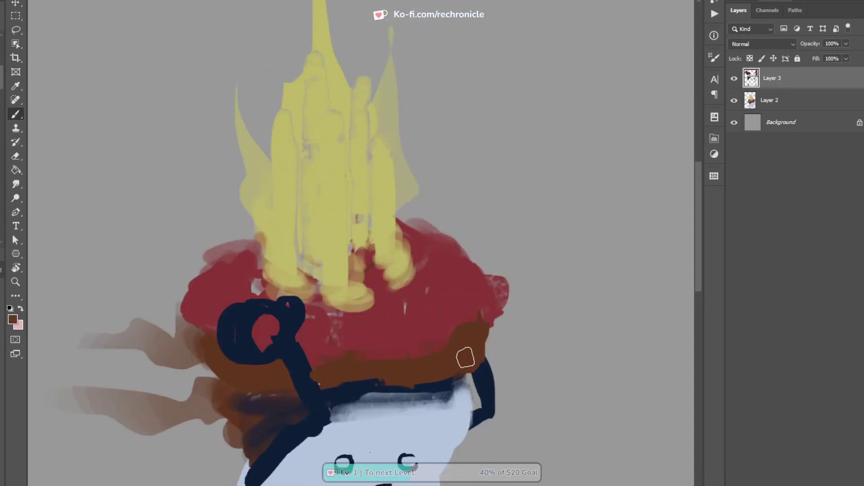
mouse_move(342, 374)
left_mouse_down()
mouse_move(435, 353)
mouse_move(369, 341)
left_mouse_up()
key("z")
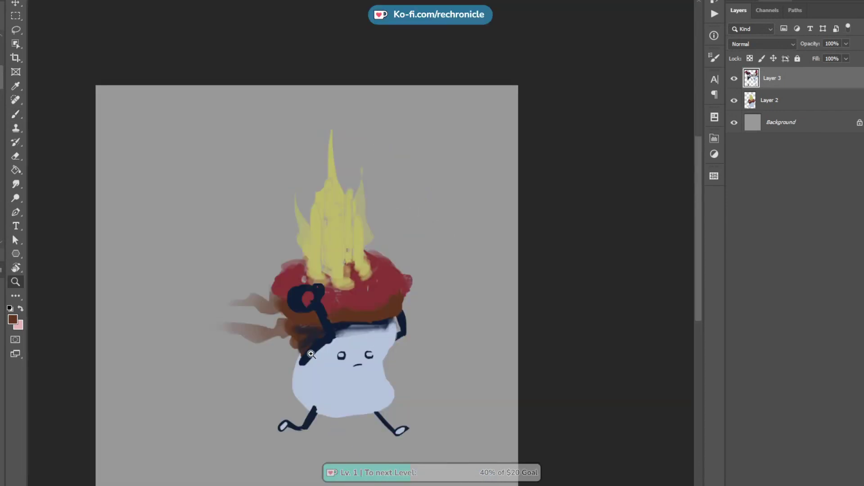
left_click_drag(311, 355, 325, 372)
key("b")
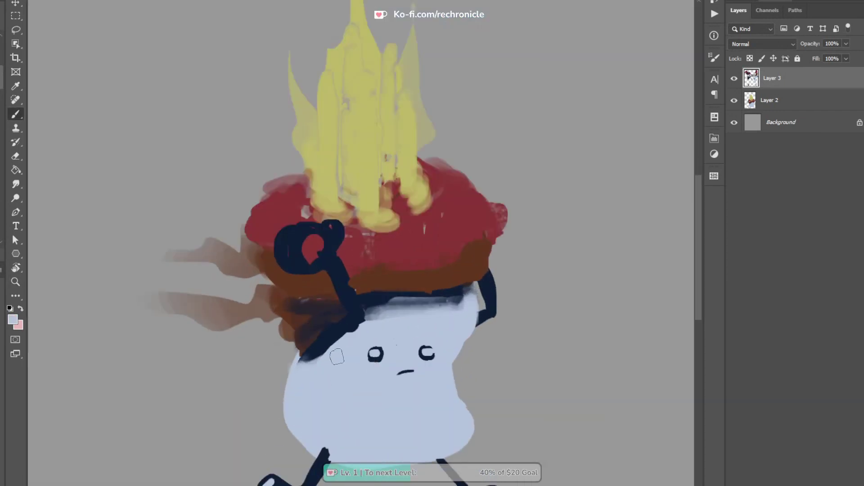
Touch up the lower half of the left-side eye with sampled pale blue
key("z")
left_click(382, 359)
key("b")
left_click(364, 360, "alt")
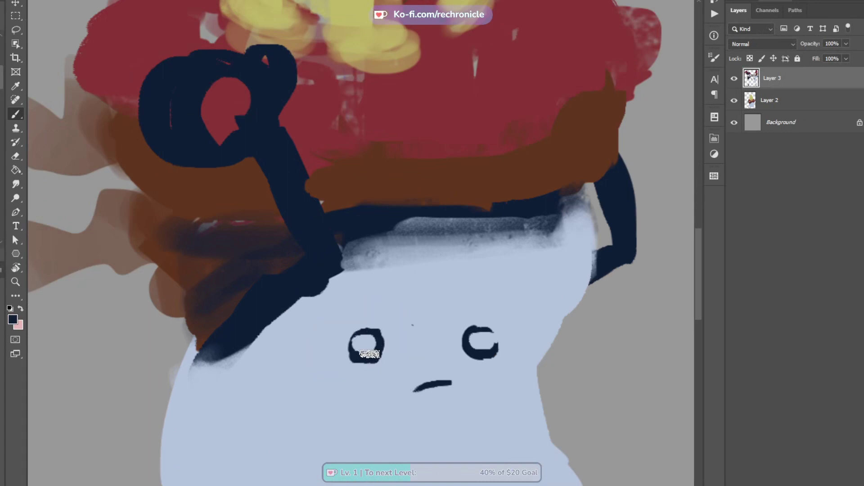
left_click(361, 341, "alt")
left_click_drag(357, 349, 374, 349)
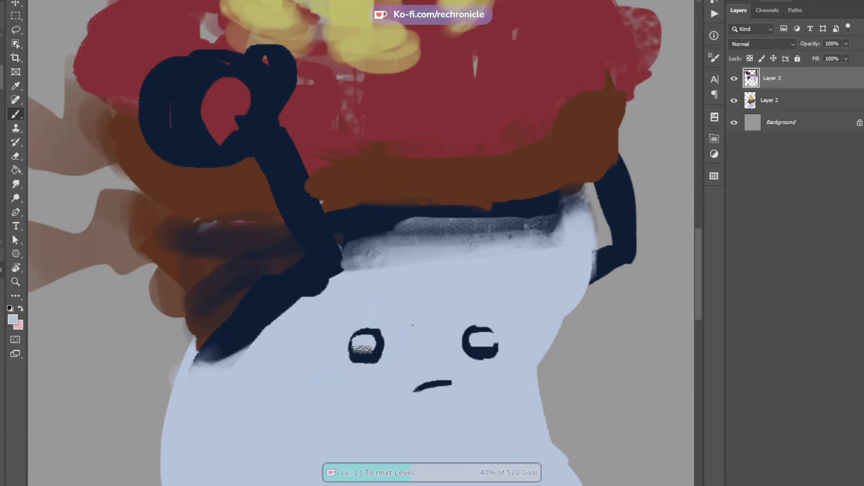
Merge the painted layer down into Layer 2 and create a new empty layer above it
key("z")
mouse_move(457, 365)
left_mouse_down()
mouse_move(418, 363)
mouse_move(446, 352)
left_mouse_up()
key("v")
left_click_drag(424, 279, 413, 280)
key("b")
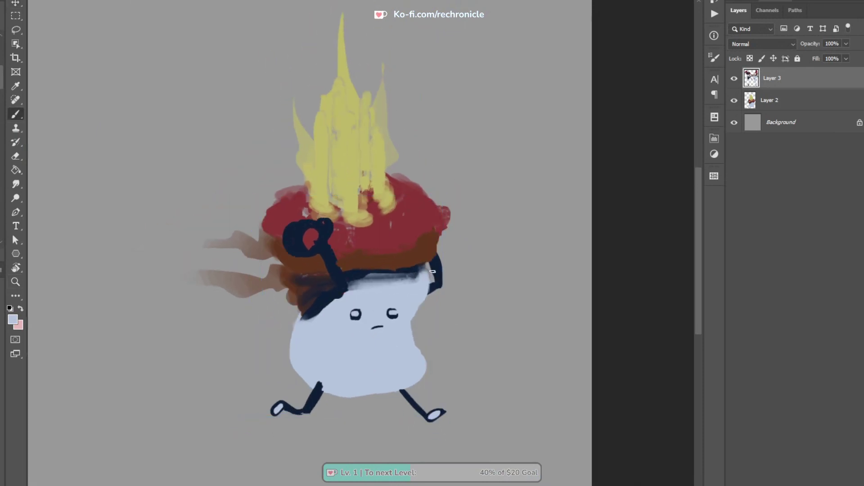
key("ctrl+e")
key("ctrl+alt+shift+n")
Lasso a jagged area over the flame's base, fill it with sampled yellow, and deselect
left_click_drag(387, 210, 397, 290)
key("z")
left_click_drag(341, 256, 345, 242)
key("l")
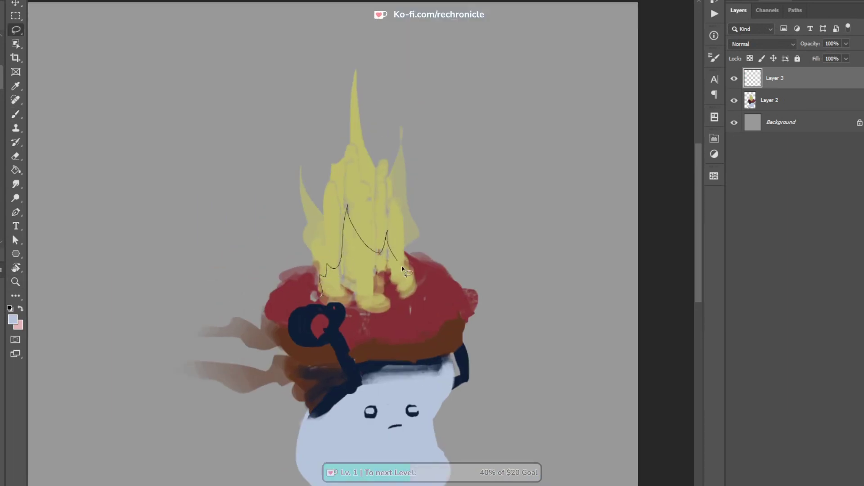
key("b")
left_click_drag(318, 289, 415, 291)
left_click(363, 264, "alt")
key("ctrl+d")
Paint sampled red around the flame's base to give it a clean curved lower edge
left_click(303, 291, "alt")
mouse_move(309, 286)
left_mouse_down()
mouse_move(395, 310)
mouse_move(311, 287)
mouse_move(316, 272)
mouse_move(432, 279)
mouse_move(324, 295)
mouse_move(340, 304)
mouse_move(421, 268)
mouse_move(411, 293)
mouse_move(381, 314)
mouse_move(439, 274)
mouse_move(426, 260)
left_mouse_up()
left_click_drag(406, 264, 442, 296)
Lasso a spiky inner flame shape at the flame's base, paint it golden brown, and deselect
key("l")
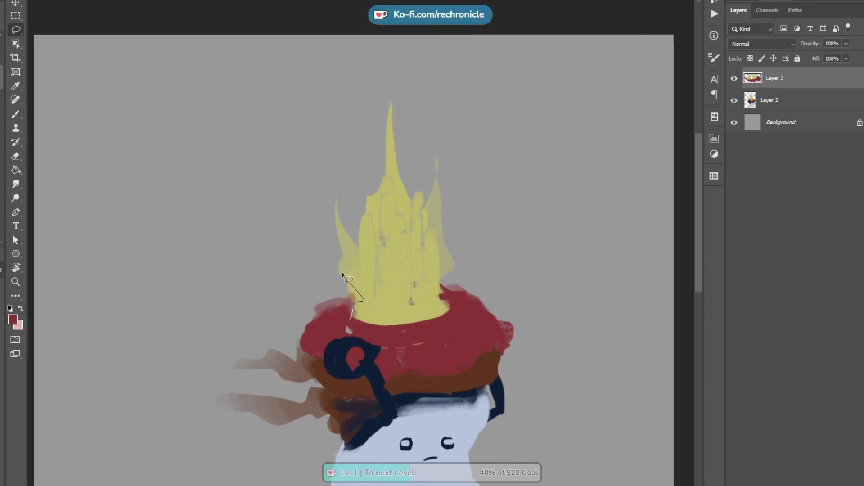
left_click_drag(352, 309, 351, 310)
key("b")
left_click(396, 304, "alt")
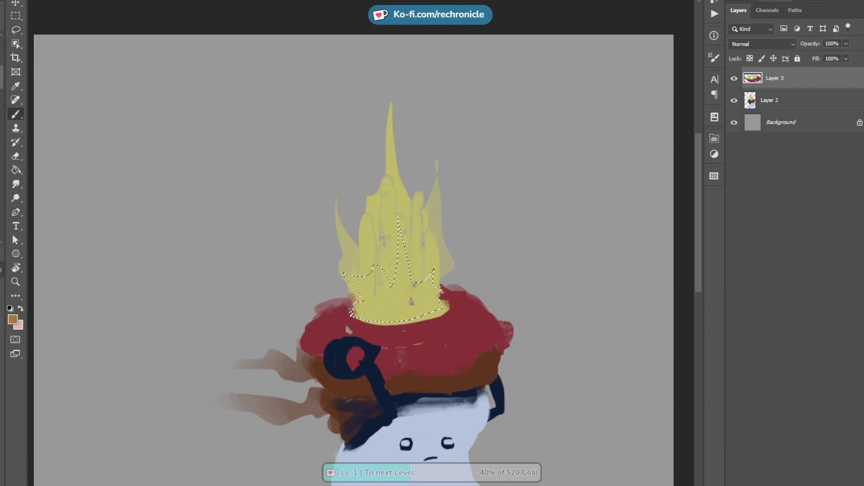
mouse_move(351, 268)
left_mouse_down()
mouse_move(384, 303)
mouse_move(391, 289)
mouse_move(413, 331)
mouse_move(411, 295)
mouse_move(426, 324)
mouse_move(412, 257)
left_mouse_up()
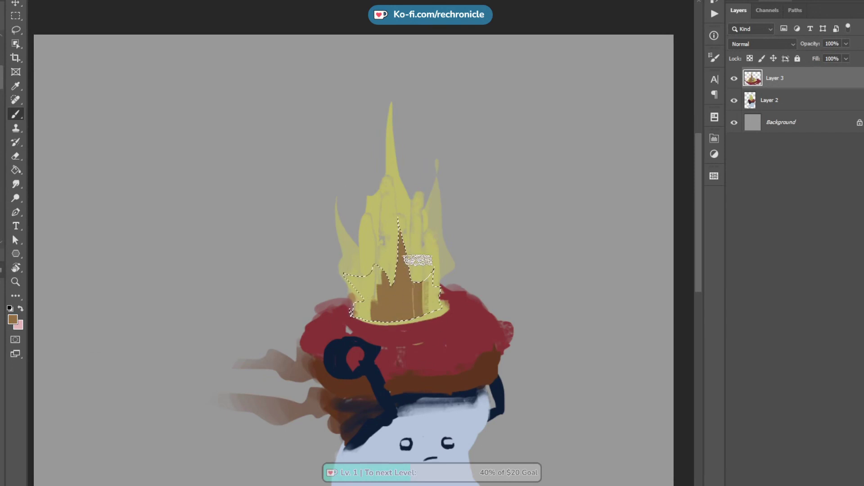
key("ctrl+d")
Reshape the inner brown flame into smaller pointed tongues using sampled yellow and brown
left_click(358, 304, "alt")
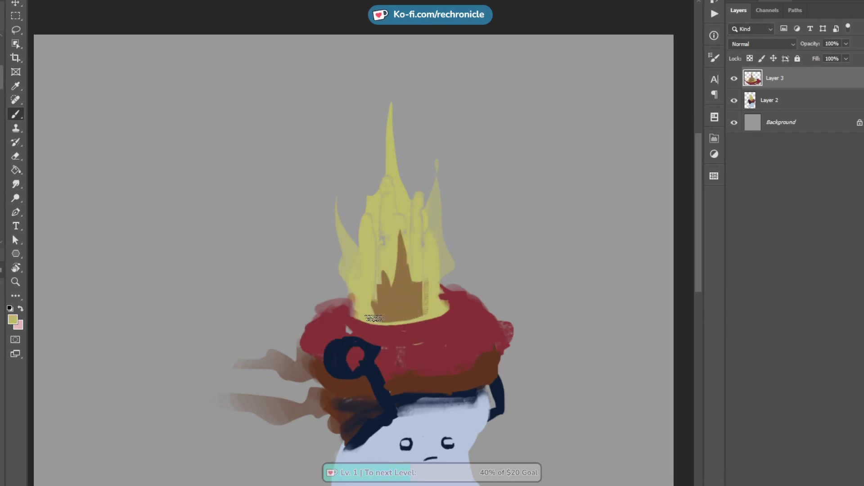
mouse_move(374, 273)
left_mouse_down()
mouse_move(397, 270)
mouse_move(392, 284)
mouse_move(403, 240)
left_mouse_up()
left_click(414, 307, "alt")
mouse_move(421, 287)
left_mouse_down()
mouse_move(419, 313)
mouse_move(376, 283)
left_mouse_up()
left_click(358, 281, "alt")
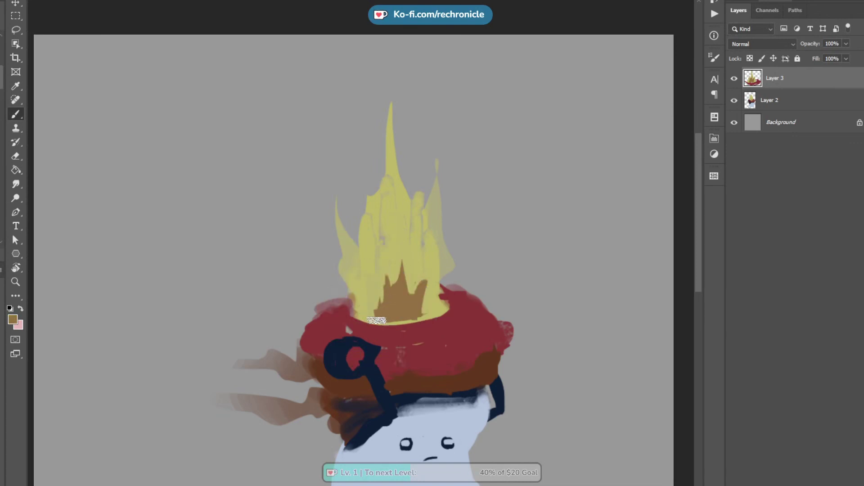
Paint broken yellow strokes and thin arcs around the flame's base on the red topping
left_click(349, 307, "alt")
left_click(356, 297, "alt")
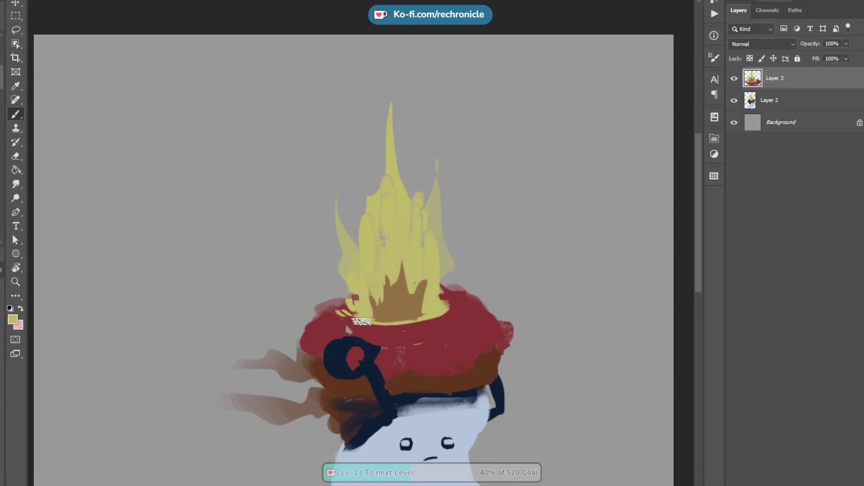
left_click(440, 299, "alt")
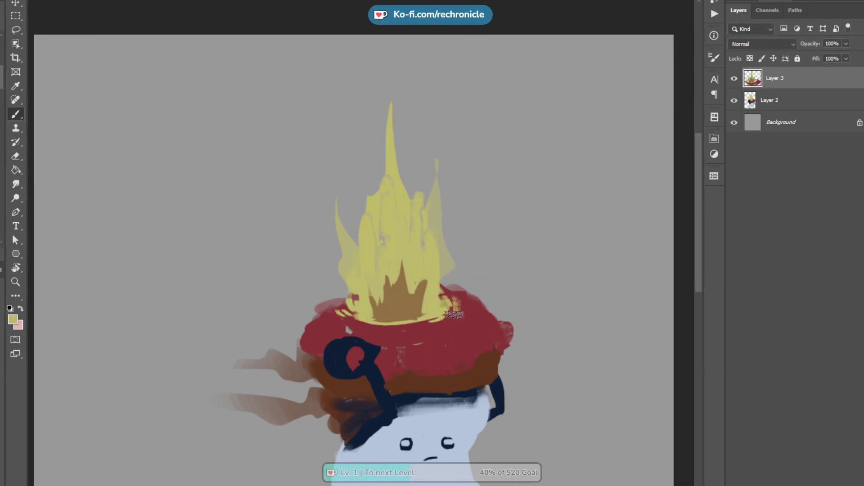
mouse_move(366, 321)
left_mouse_down()
mouse_move(432, 313)
mouse_move(421, 328)
mouse_move(428, 333)
left_mouse_up()
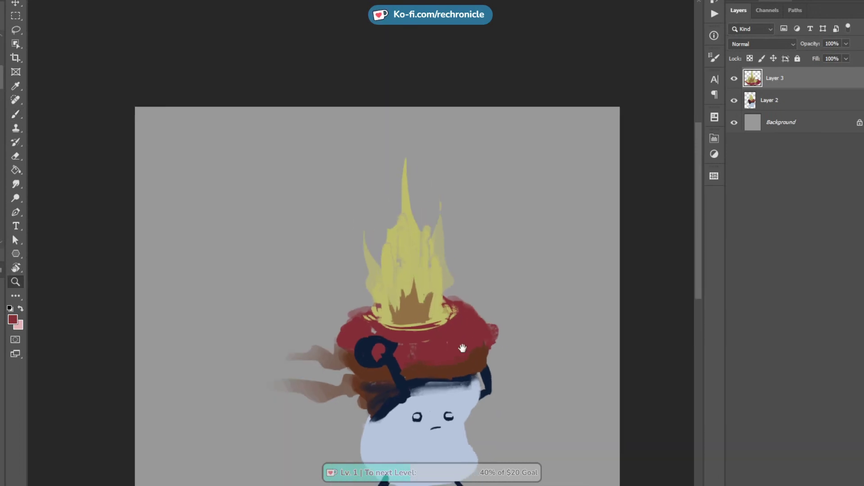
Lasso a wavy shape over the upper smoke trail, paint it with fading brown strokes, and deselect
left_click_drag(477, 356, 446, 319)
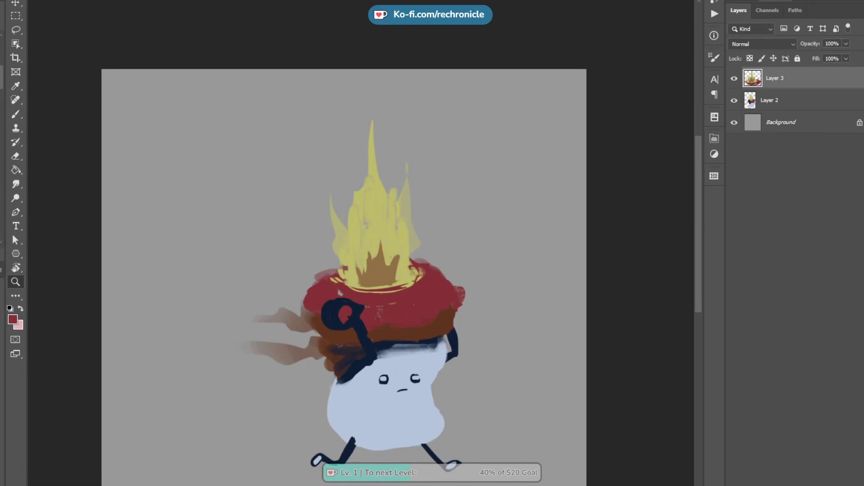
left_click(352, 312)
key("l")
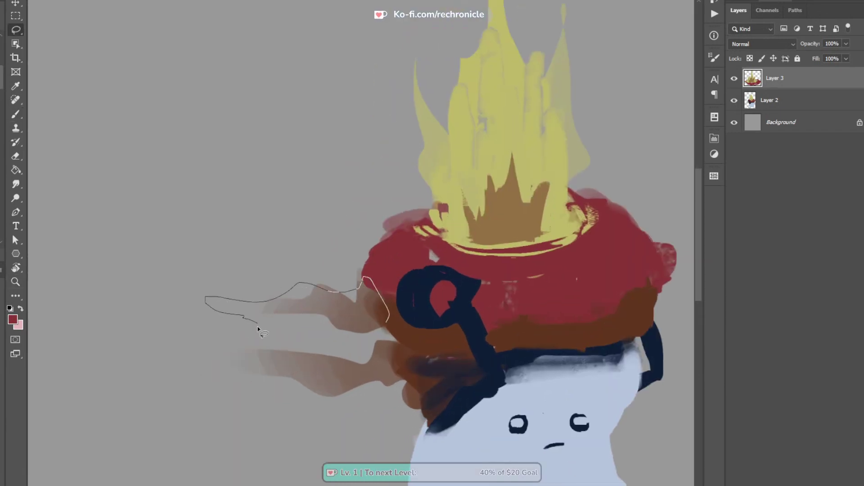
left_click_drag(358, 333, 361, 335)
key("b")
left_click(372, 317, "alt")
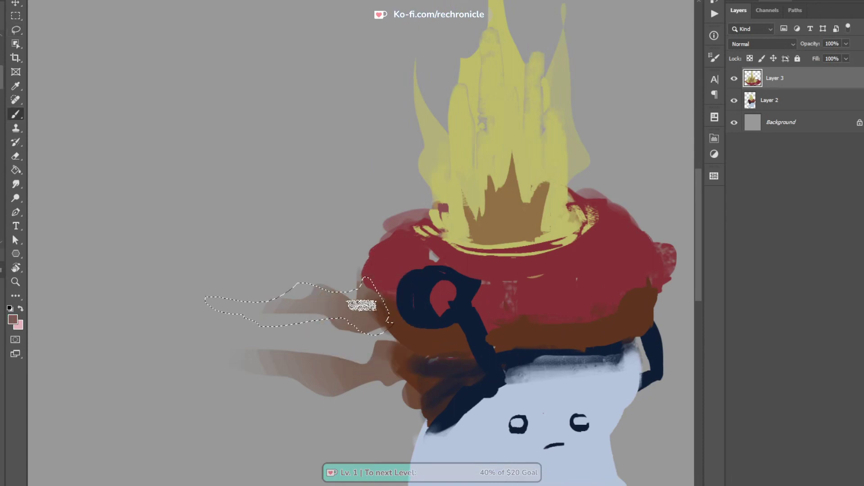
left_click(378, 308, "alt")
mouse_move(386, 319)
left_mouse_down()
mouse_move(338, 310)
mouse_move(270, 331)
mouse_move(266, 301)
mouse_move(288, 300)
mouse_move(276, 315)
left_mouse_up()
left_click_drag(272, 319, 310, 335)
mouse_move(196, 315)
left_mouse_down()
mouse_move(293, 311)
mouse_move(288, 288)
left_mouse_up()
key("ctrl+d")
Lasso a longer wavy shape over the lower smoke trail, fill it with brown strokes, and deselect
key("z")
left_click_drag(373, 313, 343, 314)
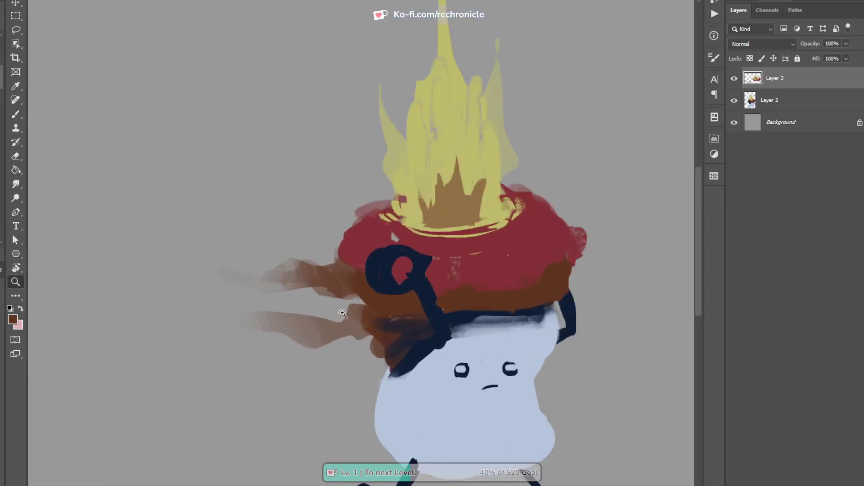
key("l")
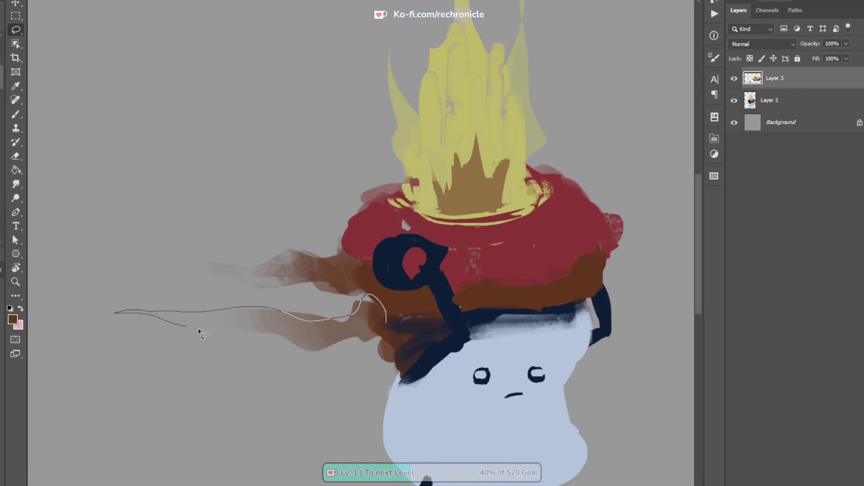
key("b")
mouse_move(359, 337)
left_mouse_down()
mouse_move(384, 334)
mouse_move(164, 308)
mouse_move(260, 314)
mouse_move(231, 316)
left_mouse_up()
key("ctrl+d")
Blend the roots of the smoke trails into the brown base with sampled brown strokes
left_click_drag(421, 312, 362, 280)
left_click(370, 301, "alt")
left_click(361, 339, "alt")
left_click_drag(355, 348, 343, 357)
Refine the right-side elbow and round out the body's lower right edge
left_click_drag(544, 309, 430, 303)
left_click(437, 303, "alt")
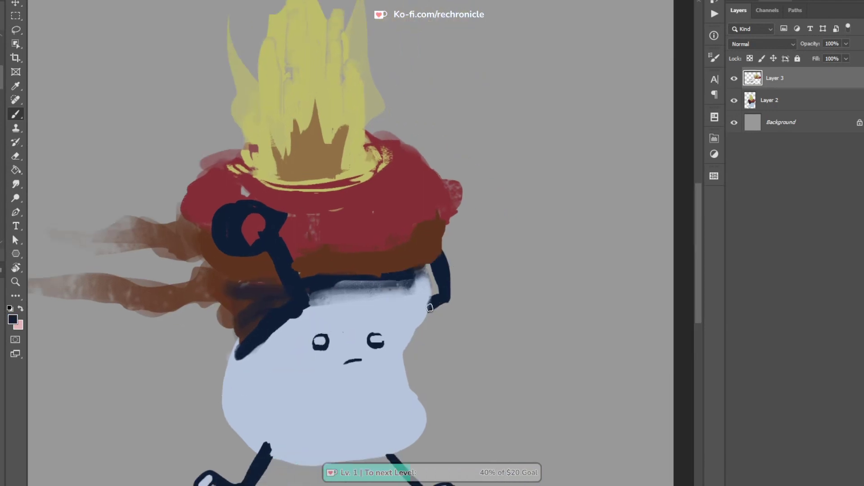
left_click_drag(400, 398, 420, 412)
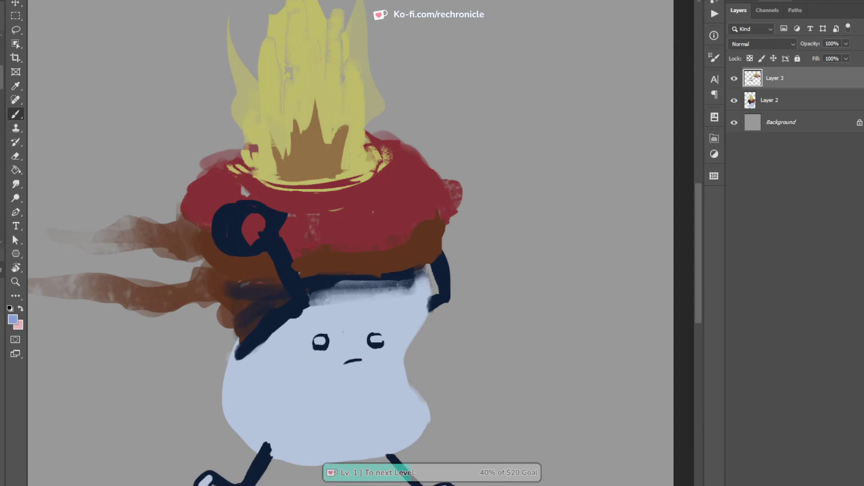
Create a new layer and shade the body's left side and bottom edge with periwinkle blue
left_click_drag(248, 363, 244, 402)
key("ctrl+z")
key("ctrl+shift+alt+n")
left_click_drag(254, 372, 247, 374)
mouse_move(243, 403)
left_mouse_down()
mouse_move(261, 401)
mouse_move(287, 423)
mouse_move(306, 331)
mouse_move(290, 338)
mouse_move(356, 361)
mouse_move(428, 315)
mouse_move(439, 333)
left_mouse_up()
Shade the body's upper edge beneath the brown base with sampled periwinkle and pale blue strokes
left_click(329, 328, "alt")
left_click_drag(347, 338, 396, 323)
mouse_move(301, 324)
left_mouse_down()
mouse_move(289, 281)
mouse_move(350, 338)
mouse_move(279, 256)
mouse_move(338, 211)
mouse_move(412, 217)
left_mouse_up()
mouse_move(376, 192)
left_mouse_down()
mouse_move(434, 194)
mouse_move(427, 200)
left_mouse_up()
left_click(386, 229, "alt")
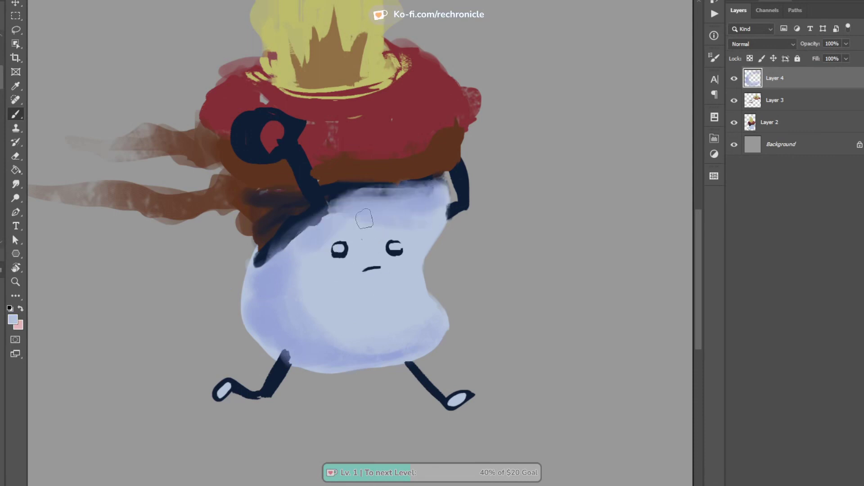
left_click(410, 201, "alt")
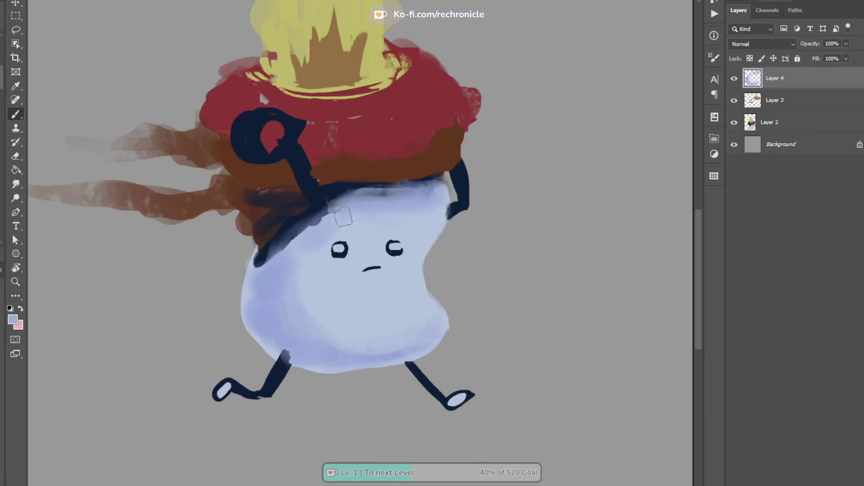
Blend the shading along the body's left side and bottom into the pale center with sampled blues
left_click(331, 291, "alt")
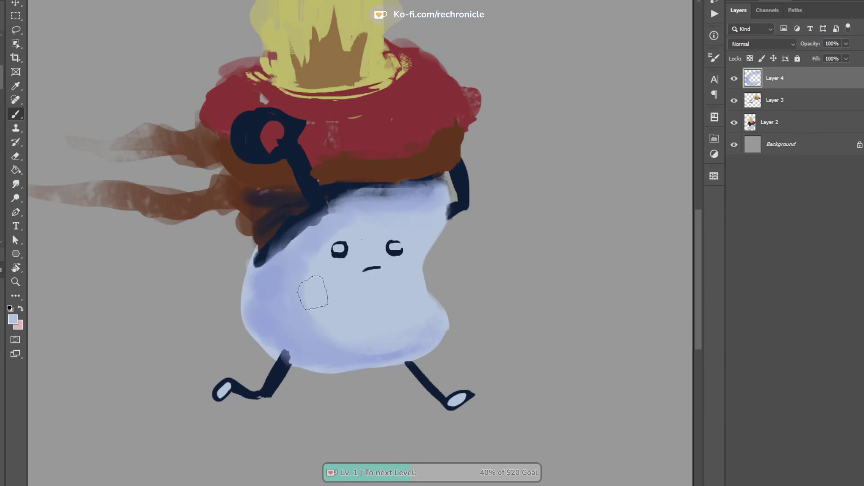
left_click(329, 351, "alt")
left_click(390, 314, "alt")
Merge the two upper paint layers down into Layer 2
key("z")
left_click_drag(421, 336, 387, 336)
left_click_drag(491, 330, 440, 347)
left_click_drag(404, 287, 419, 305)
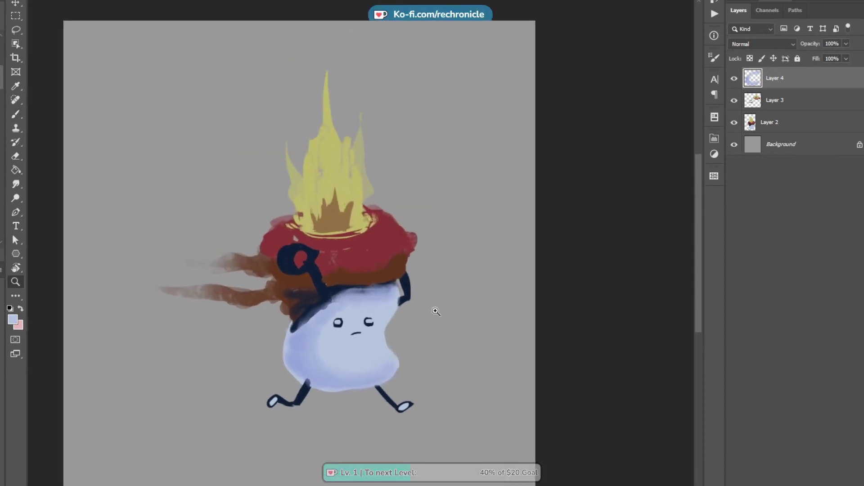
key("ctrl+e")
key("ctrl+e")
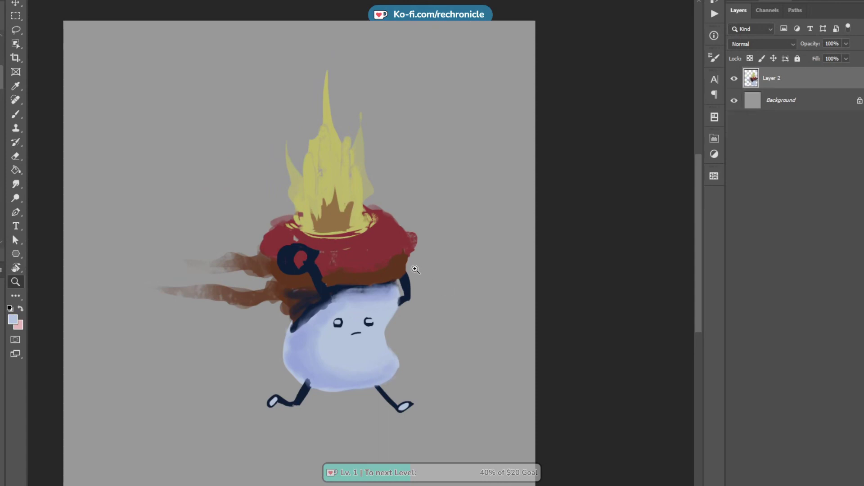
Create a new layer and fill the raised hand with a pale blue oval sampled from the body
left_click_drag(391, 281, 384, 283)
mouse_move(276, 249)
left_mouse_down()
mouse_move(303, 243)
mouse_move(331, 257)
left_mouse_up()
key("b")
left_click(408, 390, "alt")
key("ctrl+shift+alt+n")
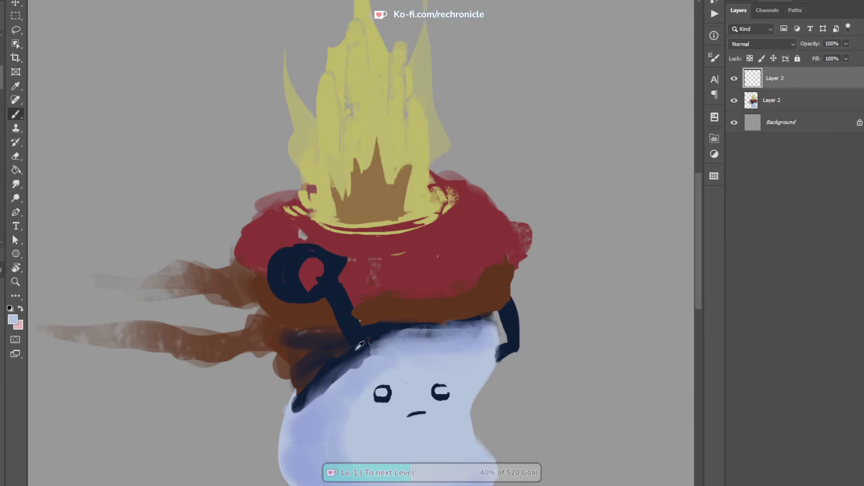
mouse_move(285, 275)
left_mouse_down()
mouse_move(319, 274)
mouse_move(310, 260)
left_mouse_up()
left_click(286, 272)
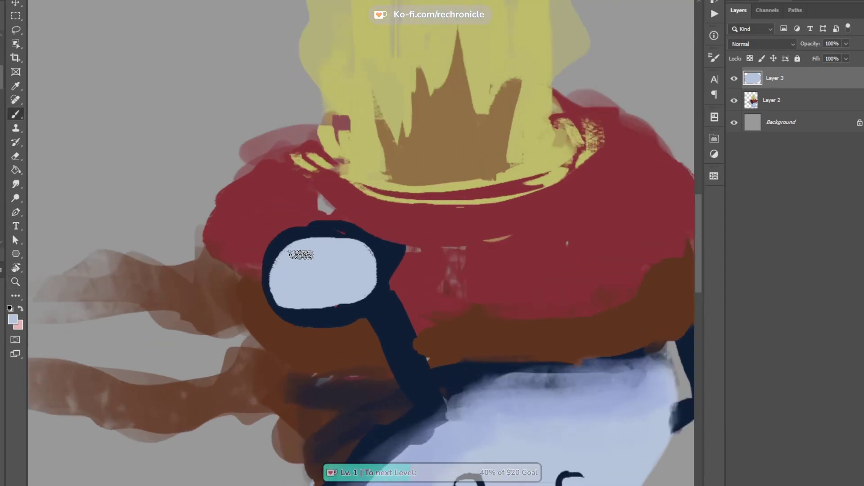
Reshape the pale blue hand into a wider mitten with a raised thumb, undoing unsuitable strokes
left_click_drag(276, 285, 257, 269)
key("ctrl+z")
mouse_move(308, 243)
left_mouse_down()
mouse_move(272, 219)
mouse_move(288, 225)
left_mouse_up()
key("ctrl+z")
mouse_move(350, 247)
left_mouse_down()
mouse_move(334, 229)
mouse_move(341, 216)
mouse_move(350, 245)
mouse_move(355, 233)
mouse_move(333, 232)
mouse_move(333, 253)
mouse_move(320, 197)
mouse_move(283, 257)
mouse_move(294, 261)
mouse_move(335, 222)
mouse_move(331, 210)
mouse_move(346, 239)
mouse_move(341, 253)
mouse_move(294, 298)
mouse_move(306, 264)
mouse_move(289, 241)
mouse_move(287, 279)
left_mouse_up()
key("ctrl+z")
key("ctrl+z")
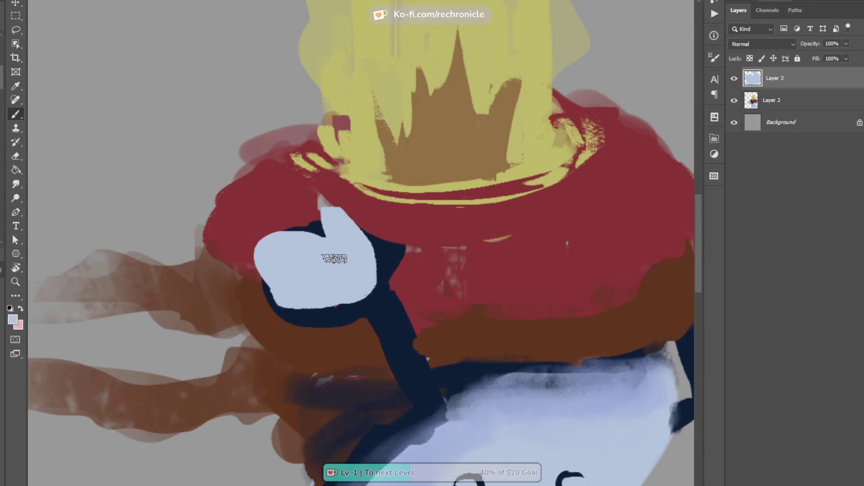
key("ctrl+z")
mouse_move(289, 224)
left_mouse_down()
mouse_move(279, 291)
mouse_move(288, 302)
mouse_move(317, 263)
mouse_move(297, 268)
mouse_move(289, 225)
left_mouse_up()
Outline the mitten hand and repaint the raised arm down to the elbow in sampled dark navy
left_click(385, 310, "alt")
mouse_move(376, 236)
left_mouse_down()
mouse_move(315, 202)
mouse_move(322, 234)
mouse_move(261, 225)
mouse_move(283, 221)
mouse_move(251, 228)
mouse_move(249, 270)
mouse_move(283, 313)
mouse_move(377, 306)
mouse_move(443, 403)
left_mouse_up()
left_click(343, 292, "alt")
left_click(382, 320, "alt")
mouse_move(419, 375)
left_mouse_down()
mouse_move(308, 264)
mouse_move(315, 303)
mouse_move(243, 362)
mouse_move(272, 352)
left_mouse_up()
left_click(253, 404, "alt")
left_click(287, 241, "alt")
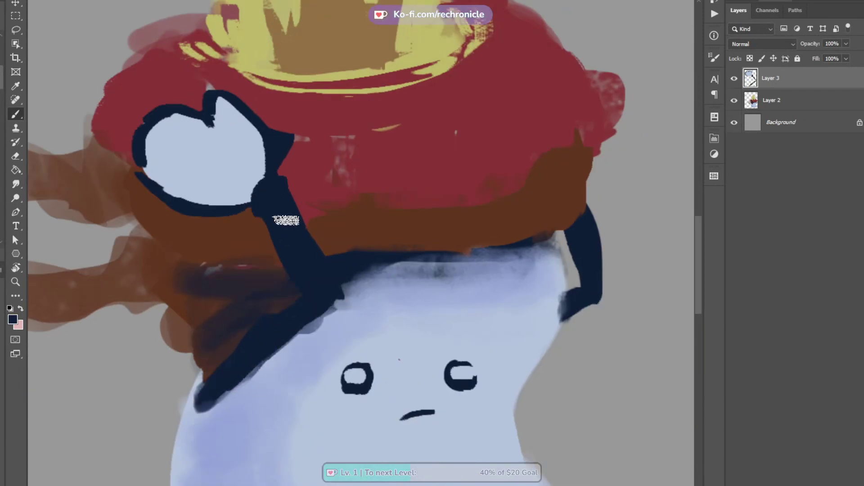
Add textured teal highlights to the raised arm, the thumb outline and the right-side arm
left_click(279, 193, "alt")
left_click(262, 198)
left_click_drag(264, 185, 317, 279)
key("ctrl+z")
left_click_drag(275, 168, 325, 275)
mouse_move(304, 216)
left_mouse_down()
mouse_move(347, 293)
mouse_move(285, 187)
mouse_move(212, 190)
left_mouse_up()
left_click_drag(542, 335, 444, 301)
mouse_move(531, 261)
left_mouse_down()
mouse_move(547, 322)
mouse_move(498, 330)
mouse_move(449, 300)
left_mouse_up()
left_click_drag(379, 288, 390, 293)
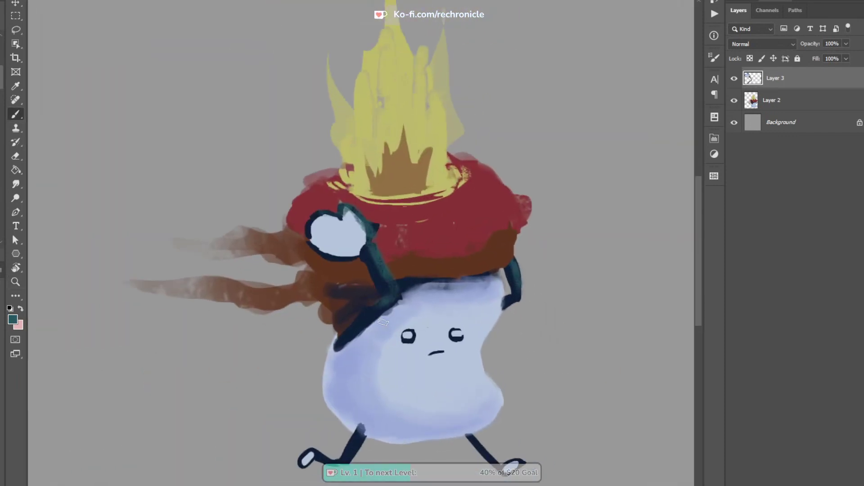
Lasso jagged shapes along the boundary between the red top and brown base, fill them with brown, and deselect
scroll(357, 338, "right", 3)
scroll(355, 288, "up", 1)
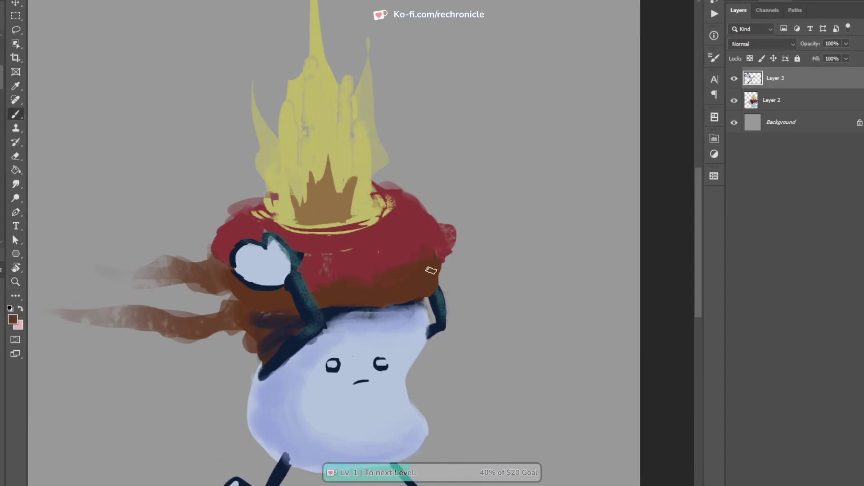
key("l")
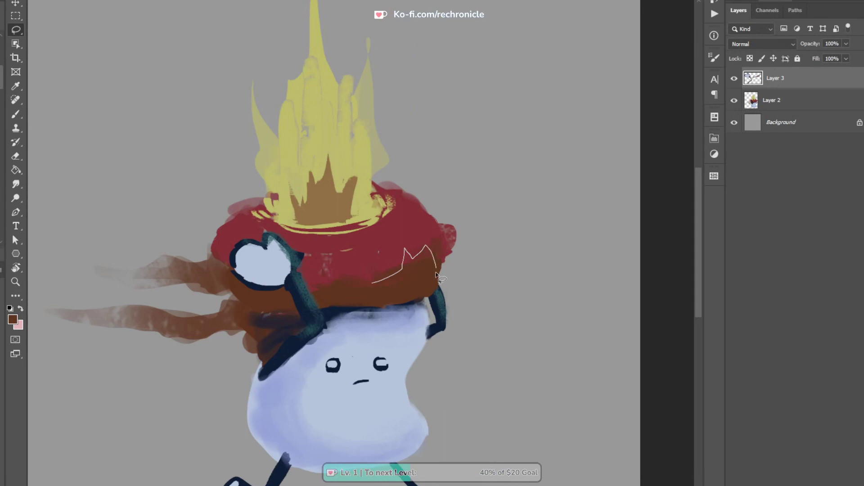
key("b")
mouse_move(407, 285)
left_mouse_down()
mouse_move(381, 285)
mouse_move(422, 276)
left_mouse_up()
key("ctrl+d")
key("l")
mouse_move(335, 281)
left_mouse_down()
mouse_move(320, 292)
mouse_move(346, 279)
left_mouse_up()
key("b")
key("ctrl+d")
Touch up the body's shading beneath the raised arm's elbow with sampled periwinkle
key("z")
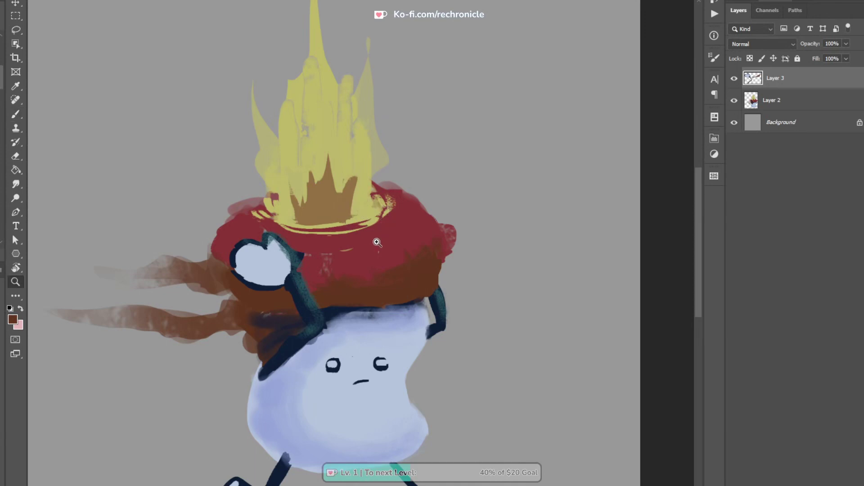
scroll(384, 242, "down", 2)
scroll(406, 236, "down", 1)
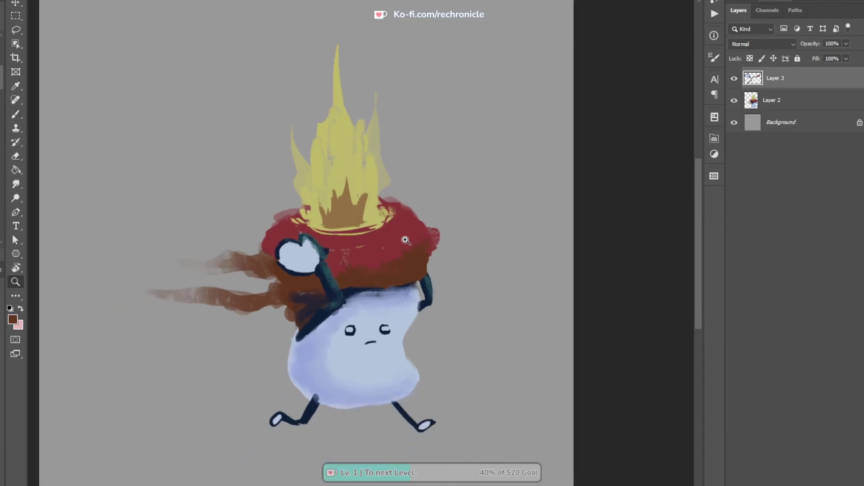
scroll(365, 315, "up", 3)
key("b")
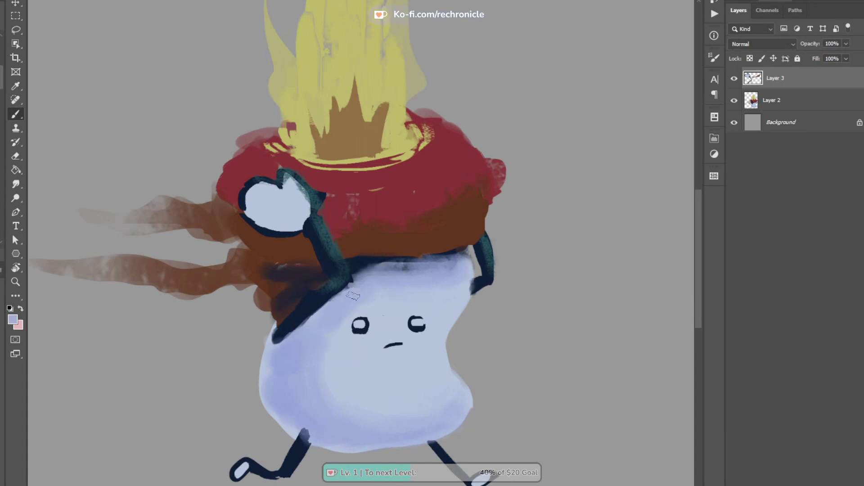
left_click_drag(391, 290, 426, 335)
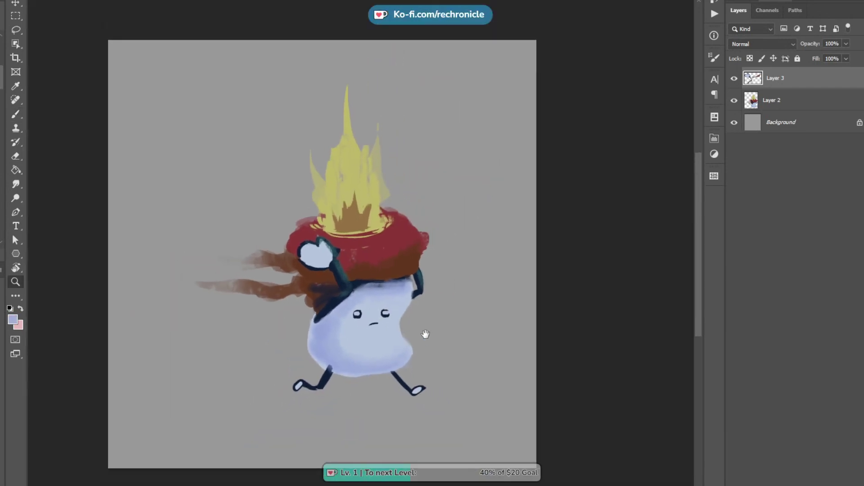
Create a new layer above the background and paint a dark navy ground shadow beneath the feet
left_click(784, 122)
key("ctrl+shift+alt+n")
key("b")
left_click_drag(270, 406, 378, 399)
key("ctrl+z")
left_click(333, 384, "alt")
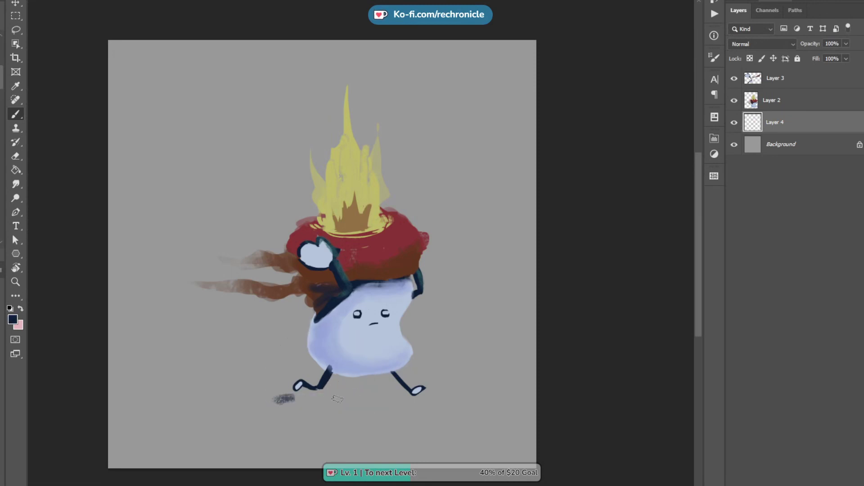
left_click_drag(268, 402, 374, 395)
key("ctrl+z")
left_click_drag(263, 407, 410, 393)
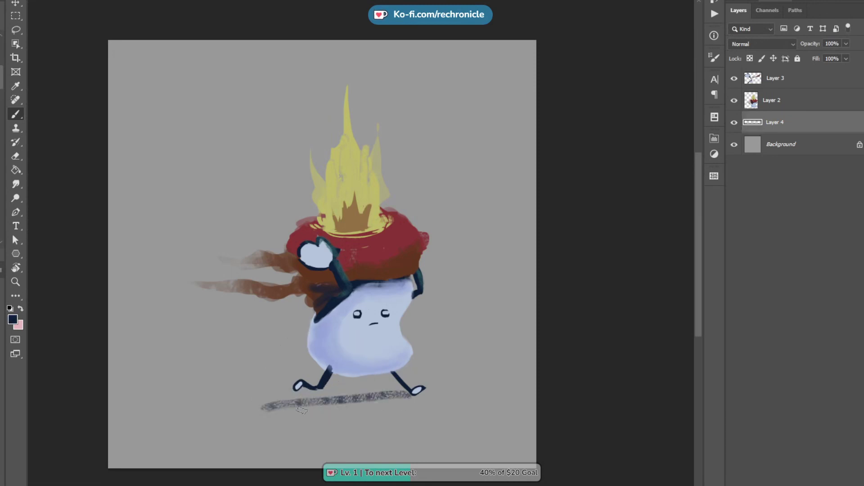
key("ctrl+z")
mouse_move(292, 408)
left_mouse_down()
mouse_move(379, 408)
mouse_move(288, 403)
mouse_move(366, 409)
mouse_move(267, 416)
mouse_move(416, 398)
mouse_move(291, 399)
mouse_move(292, 407)
mouse_move(387, 400)
left_mouse_up()
Lighten the ground shadow to a grey-blue with Hue/Saturation and flatten it vertically
key("ctrl+u")
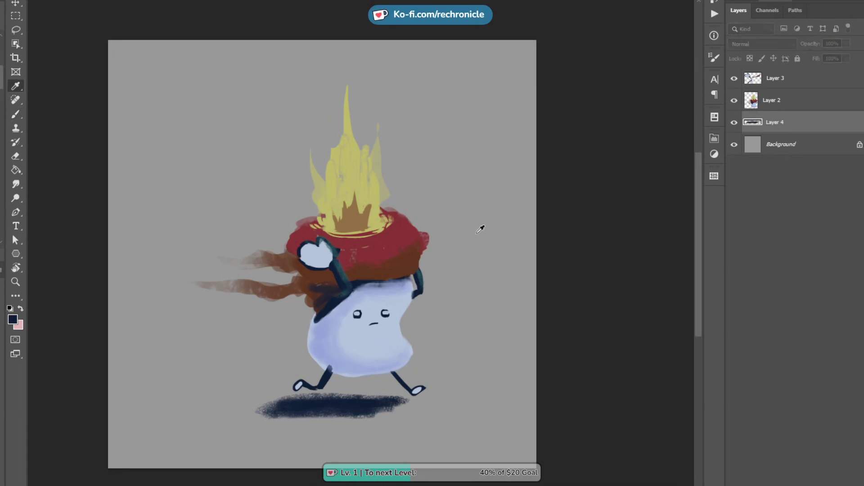
key("ctrl+z")
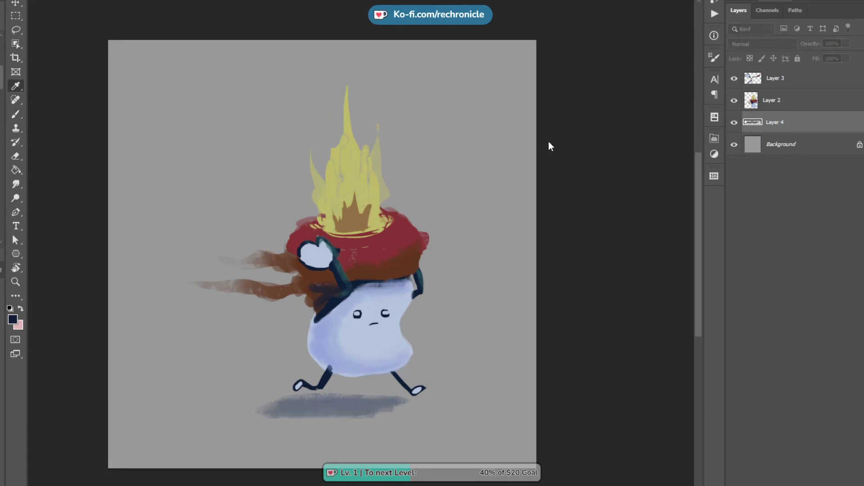
key("v")
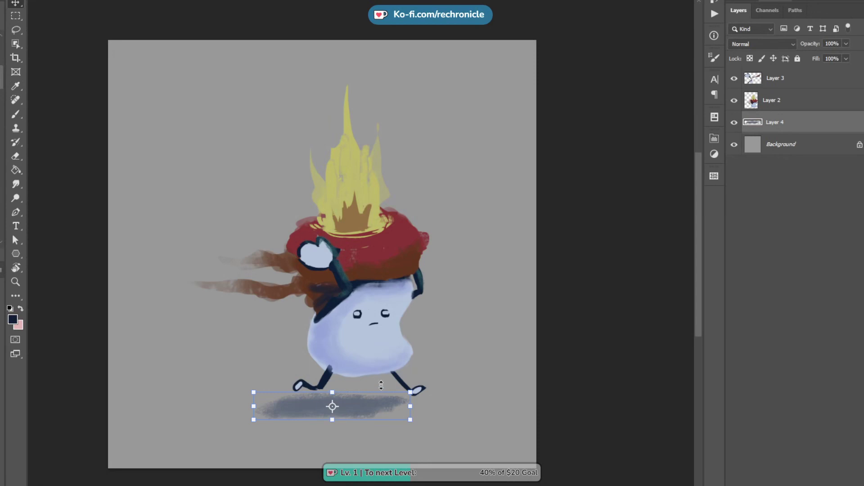
key("ctrl+t")
left_click_drag(332, 389, 360, 403)
key("Return")
key("z")
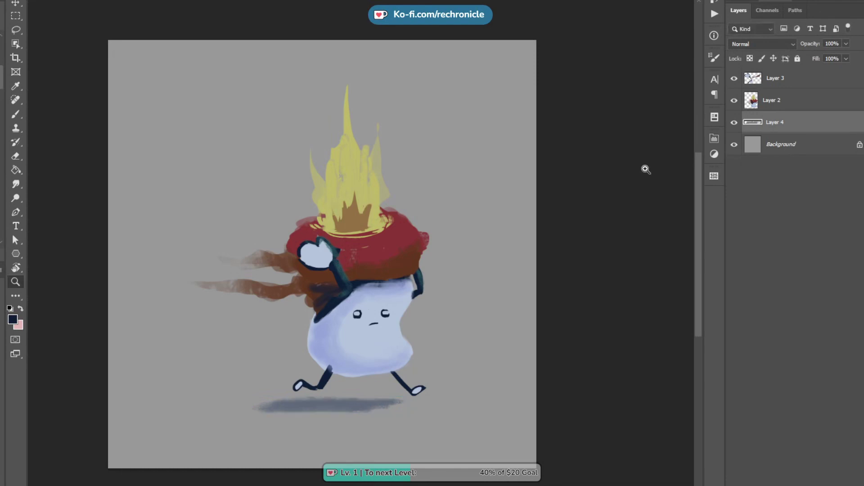
Create a new top layer and try large oval navy eyes with small pale blue highlights
left_click(781, 79)
key("ctrl+shift+alt+n")
left_click_drag(367, 331, 531, 322)
key("b")
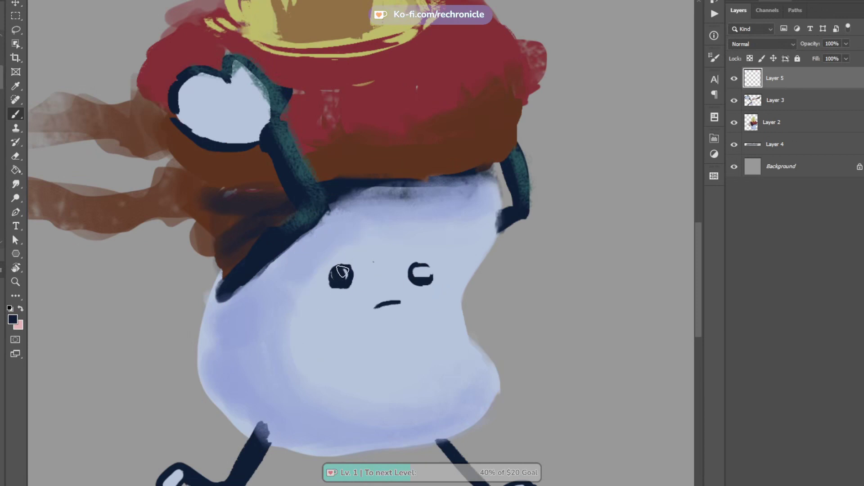
mouse_move(344, 275)
left_mouse_down()
mouse_move(337, 288)
mouse_move(350, 274)
mouse_move(358, 281)
mouse_move(338, 281)
left_mouse_up()
key("ctrl+z")
key("bracketright")
key("bracketright")
key("bracketright")
mouse_move(421, 254)
left_mouse_down()
mouse_move(410, 281)
mouse_move(432, 290)
left_mouse_up()
left_click(359, 270, "alt")
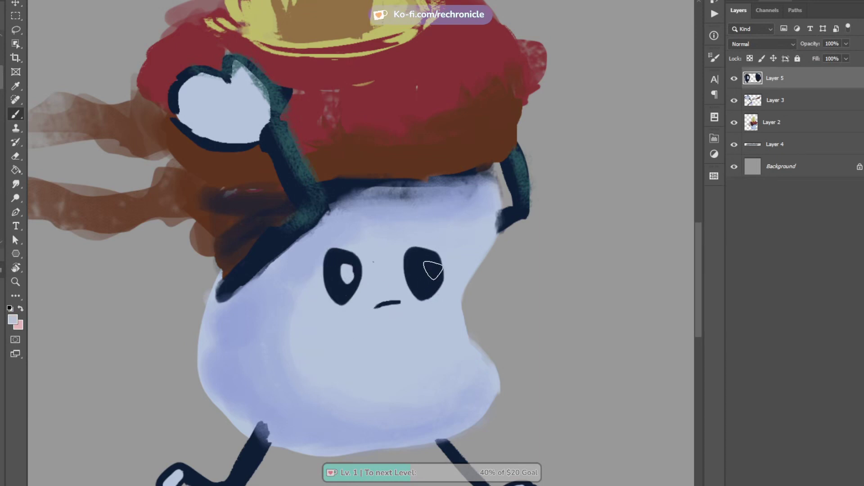
left_click(349, 272)
left_click(433, 269)
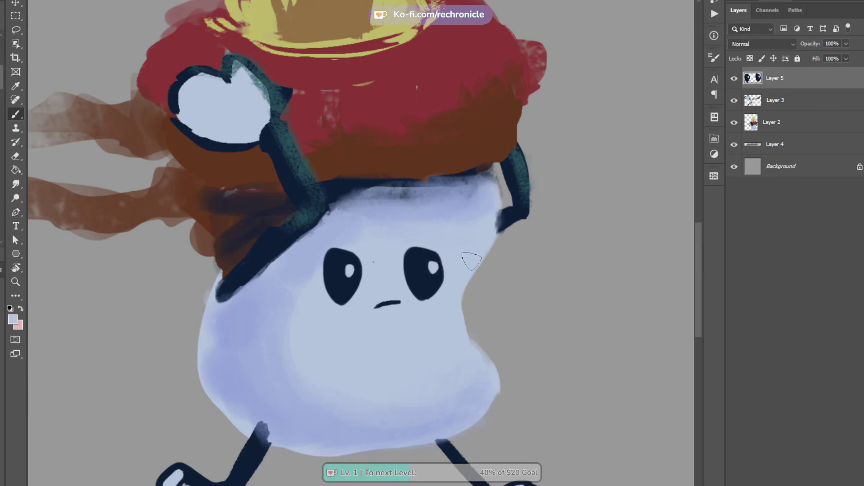
Undo the large oval eyes and their highlights
key("z")
left_click_drag(458, 318, 409, 317)
key("ctrl+z")
key("ctrl+z")
key("ctrl+z")
key("ctrl+z")
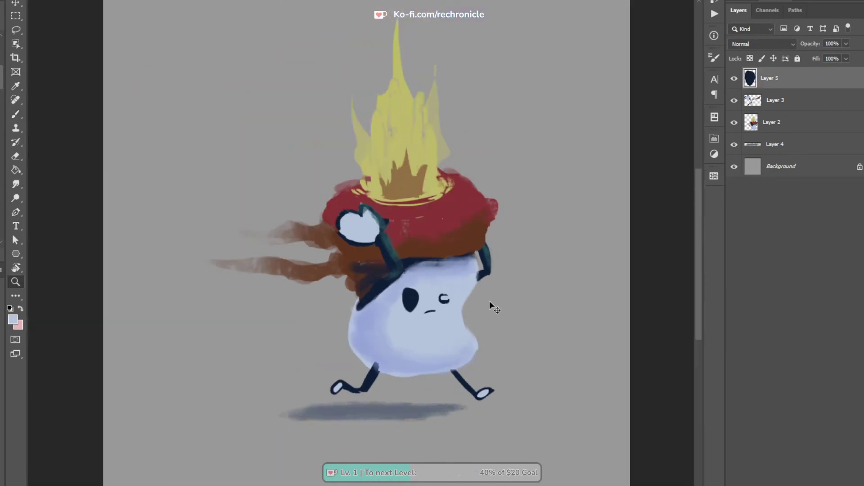
Try narrow, half-closed navy eyes with small pale highlights, trimming their shapes with sampled pale blue
left_click(422, 301)
key("b")
left_click(390, 310, "alt")
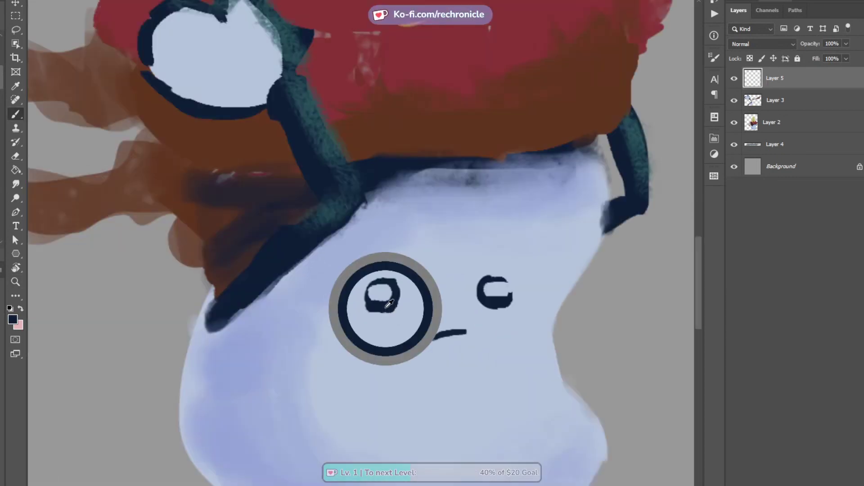
mouse_move(392, 300)
left_mouse_down()
mouse_move(360, 297)
mouse_move(410, 289)
left_mouse_up()
mouse_move(493, 289)
left_mouse_down()
mouse_move(518, 294)
mouse_move(479, 290)
mouse_move(513, 306)
left_mouse_up()
left_click(381, 319, "alt")
left_click_drag(358, 311, 407, 297)
mouse_move(475, 301)
left_mouse_down()
mouse_move(522, 298)
mouse_move(505, 304)
left_mouse_up()
left_click(398, 295, "alt")
mouse_move(396, 298)
left_mouse_down()
mouse_move(378, 292)
mouse_move(417, 288)
left_mouse_up()
mouse_move(498, 285)
left_mouse_down()
mouse_move(523, 290)
mouse_move(489, 290)
left_mouse_up()
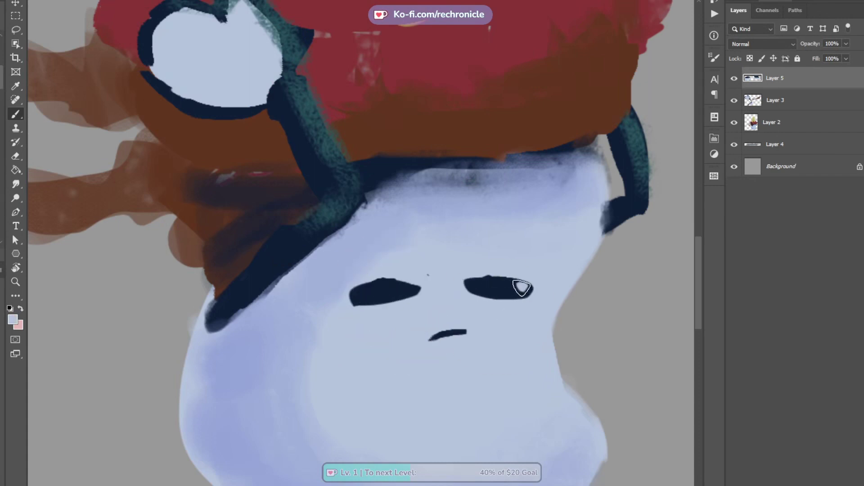
key("z")
left_click_drag(504, 301, 470, 310)
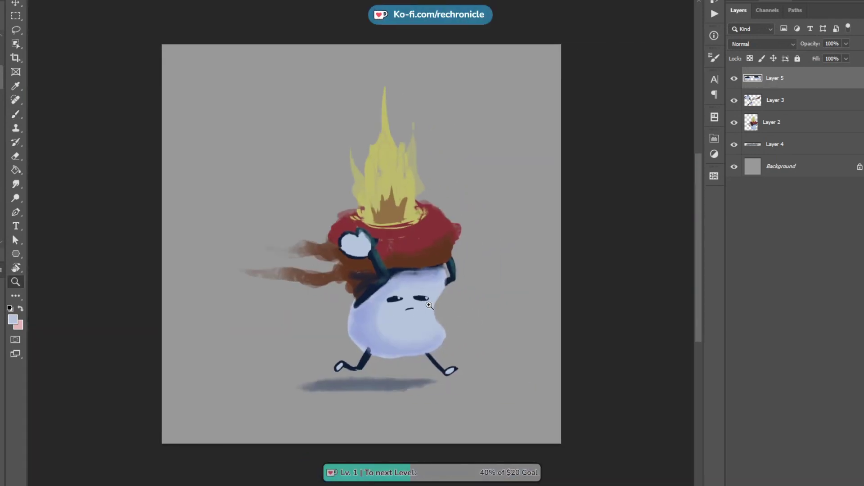
Undo the narrow eye shaping back to the rounded solid navy eyes
left_click_drag(424, 306, 455, 303)
key("ctrl+z")
key("ctrl+z")
key("ctrl+z")
key("ctrl+z")
key("ctrl+z")
key("ctrl+z")
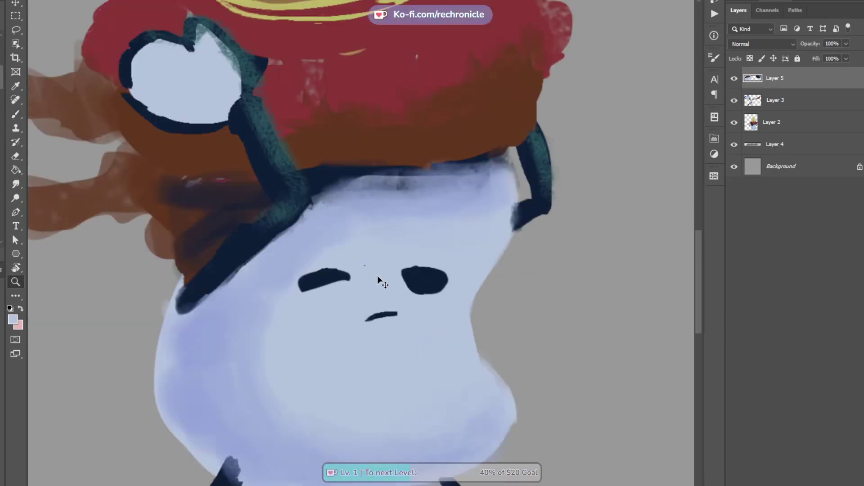
key("ctrl+shift+z")
Cover the solid eyes with pale blue and try thin, half-lidded navy eye outlines in their place
key("b")
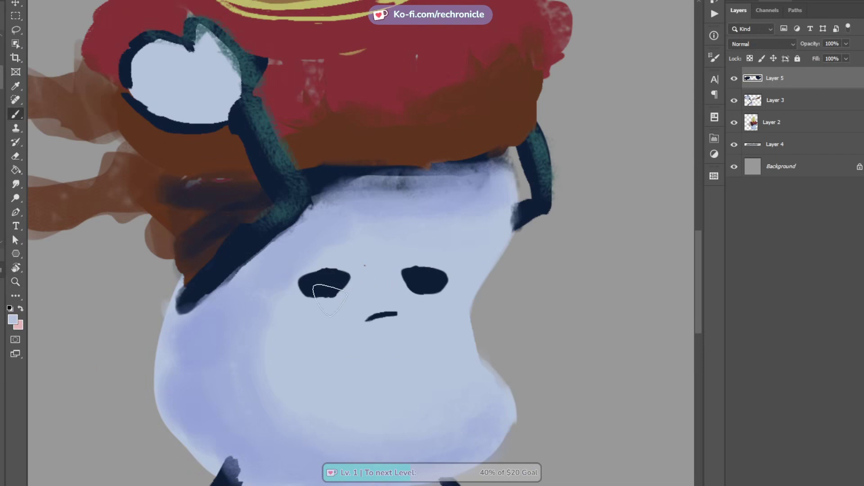
mouse_move(330, 300)
left_mouse_down()
mouse_move(337, 283)
mouse_move(348, 284)
mouse_move(326, 283)
left_mouse_up()
left_click_drag(420, 280, 411, 275)
left_click(388, 314, "alt")
left_click_drag(334, 285, 333, 289)
key("ctrl+z")
key("ctrl+z")
left_click(332, 289)
key("ctrl+z")
key("ctrl+z")
left_click_drag(319, 290, 348, 283)
key("ctrl+z")
key("ctrl+z")
left_click_drag(414, 281, 446, 288)
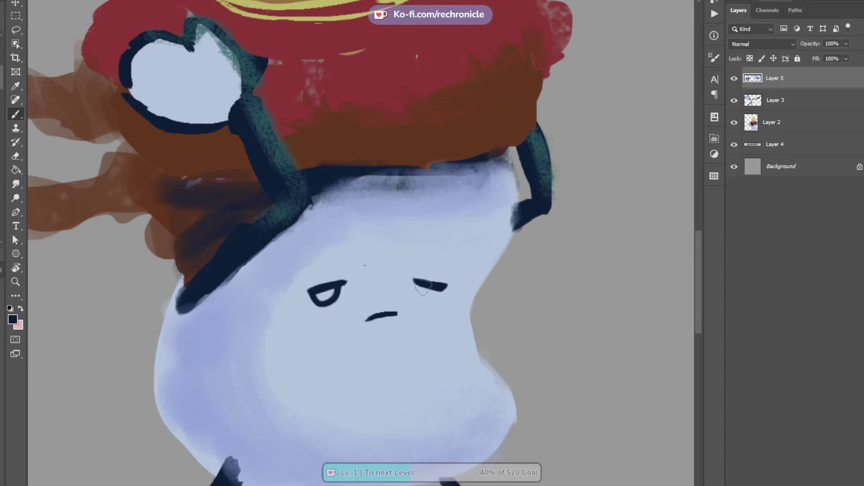
Hide the trial eye layer to compare with the original eyes, and delete that layer
left_click(734, 78)
key("ctrl+space")
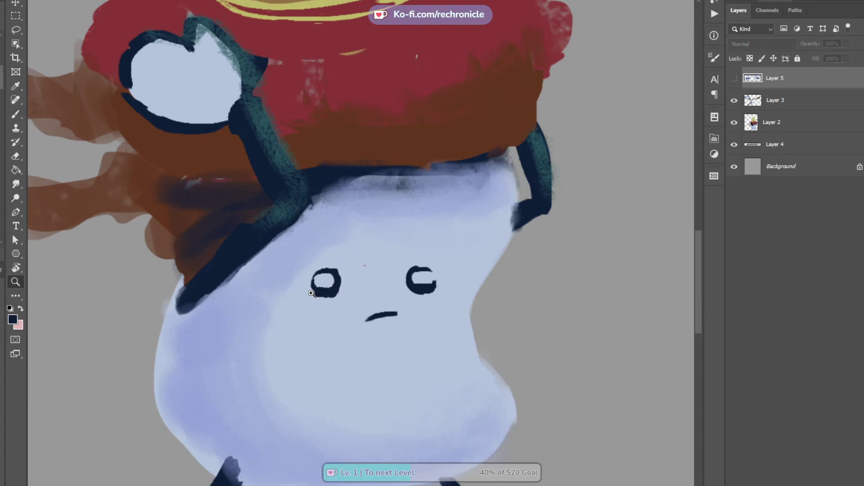
left_click_drag(308, 292, 369, 286)
key("Delete")
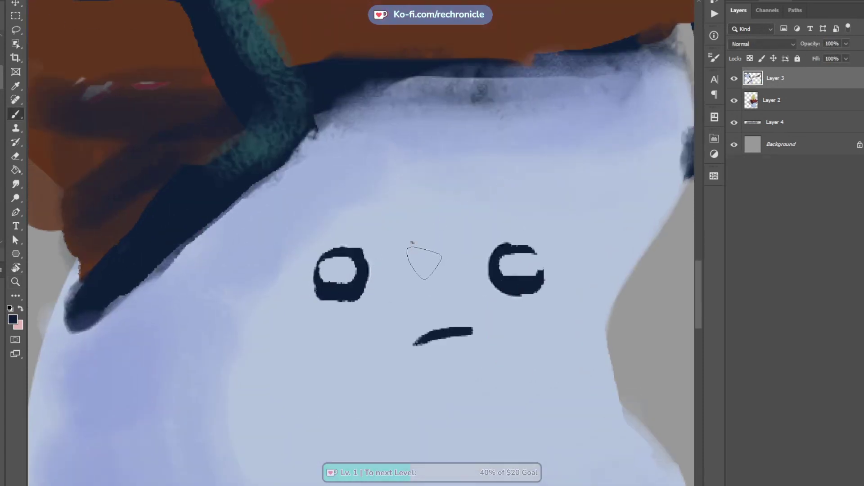
Fill both eyes solid navy and cut a small pale blue highlight notch into the outer side of each
mouse_move(343, 286)
left_mouse_down()
mouse_move(337, 270)
mouse_move(340, 282)
mouse_move(349, 256)
mouse_move(326, 288)
left_mouse_up()
mouse_move(511, 252)
left_mouse_down()
mouse_move(518, 279)
mouse_move(520, 260)
mouse_move(529, 270)
left_mouse_up()
left_click(305, 325, "alt")
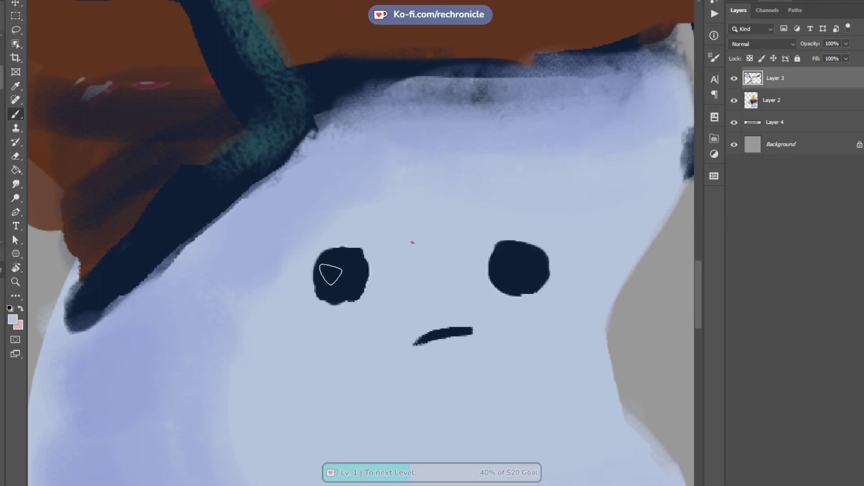
mouse_move(548, 274)
left_mouse_down()
mouse_move(540, 271)
mouse_move(521, 315)
mouse_move(480, 337)
mouse_move(465, 322)
left_mouse_up()
key("z")
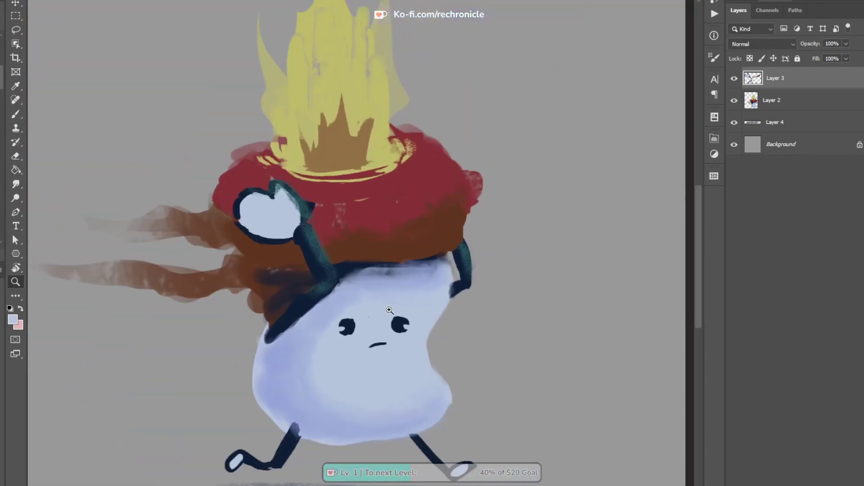
key("b")
mouse_move(376, 210)
left_mouse_down()
mouse_move(426, 251)
mouse_move(401, 263)
left_mouse_up()
key("z")
left_click_drag(463, 253, 435, 252)
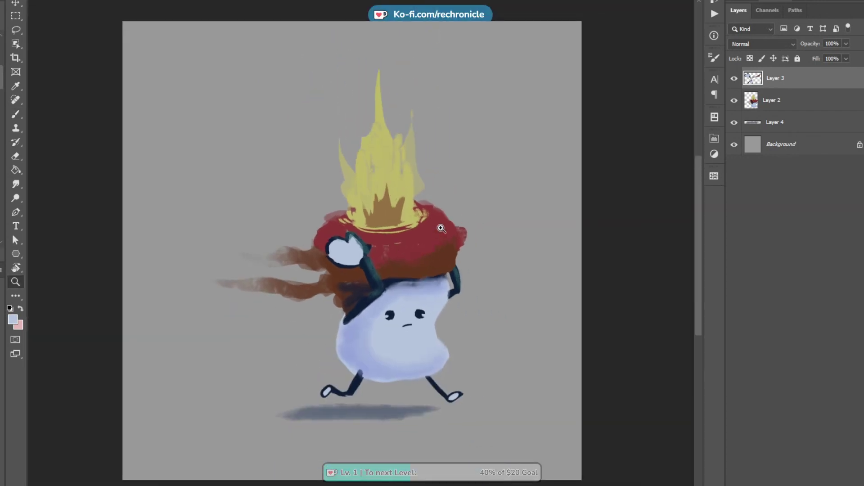
Merge Layer 3, Layer 2 and Layer 4 into a single painting layer above the background
key("ctrl+t")
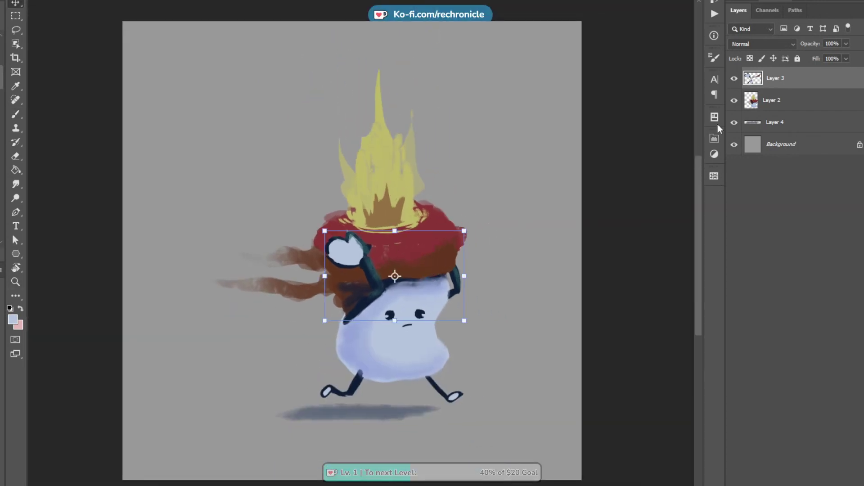
left_click(780, 107, "shift")
left_click(780, 126, "shift")
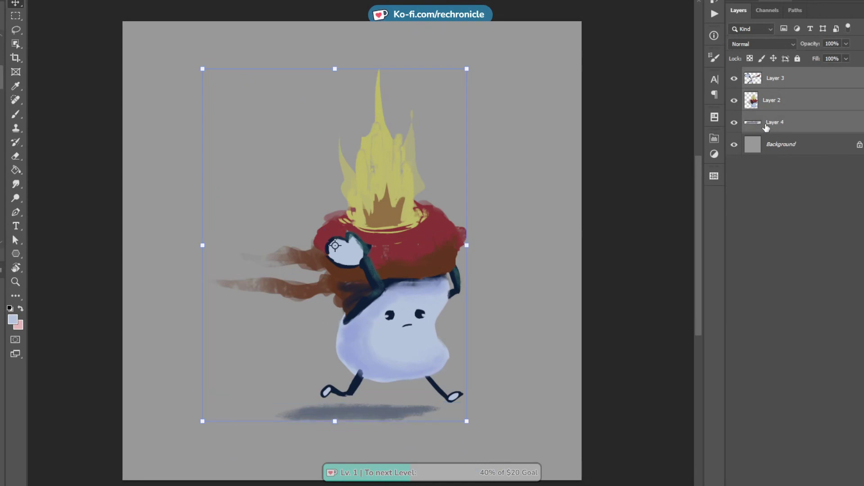
key("ctrl+e")
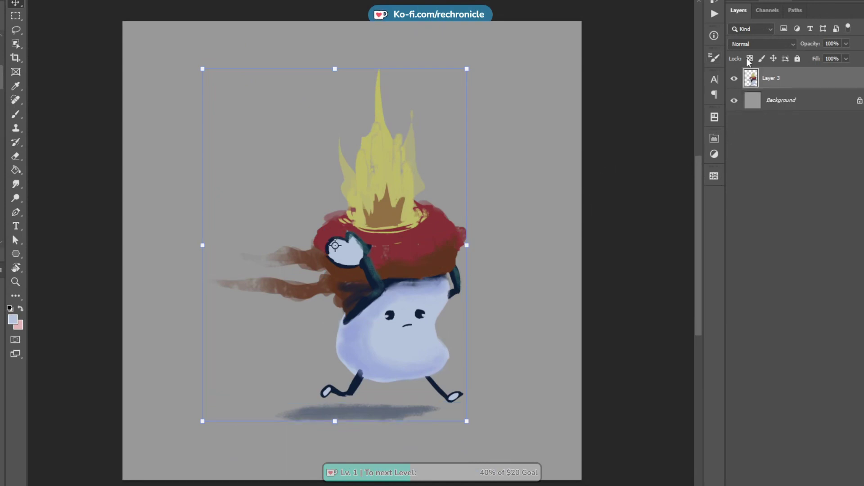
key("Return")
Add an empty layer above the merged painting and slightly darken the painting with a Levels adjustment
key("ctrl+shift+alt+n")
left_click(767, 101)
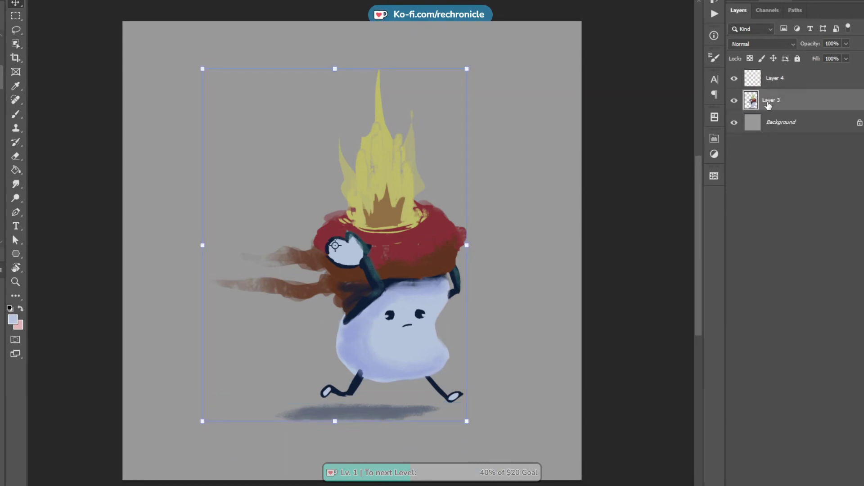
key("ctrl+l")
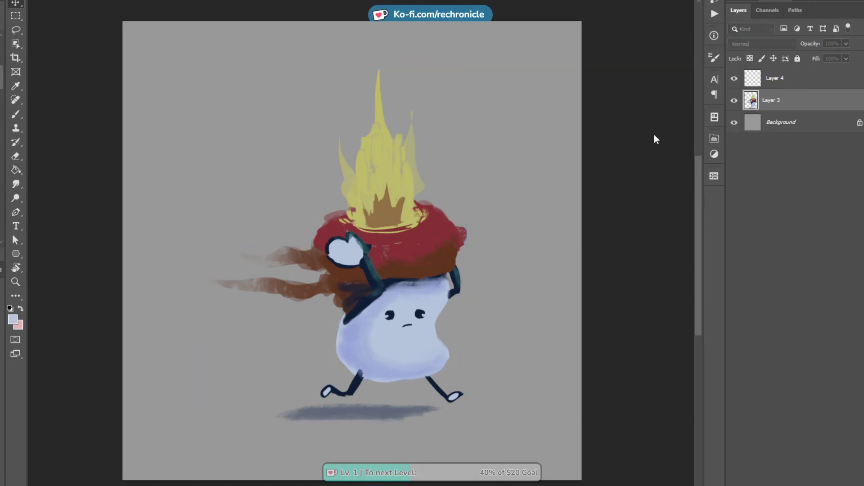
left_click_drag(515, 145, 525, 144)
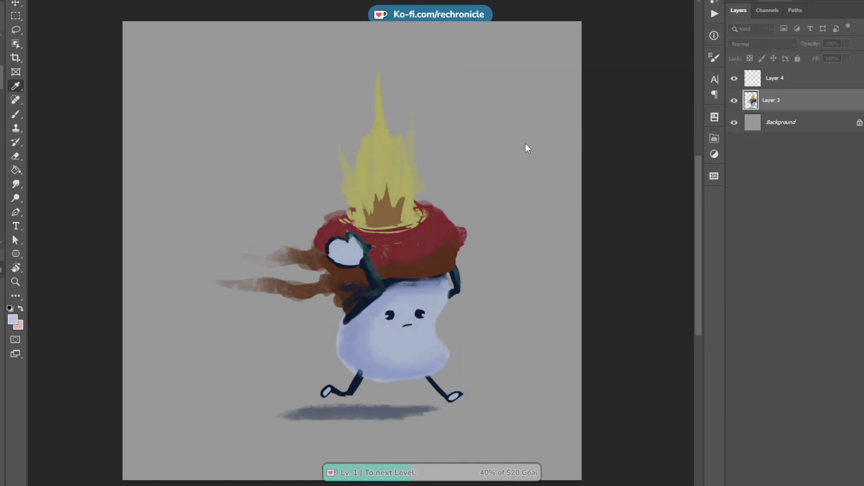
Clip the empty Layer 4 to the painting and set its blend mode to Overlay
key("v")
left_click(767, 84)
key("ctrl+shift+alt+n")
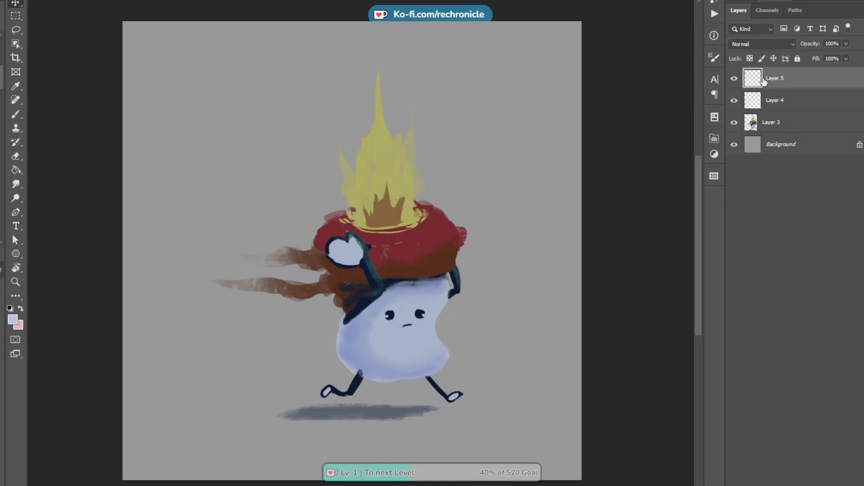
key("ctrl+z")
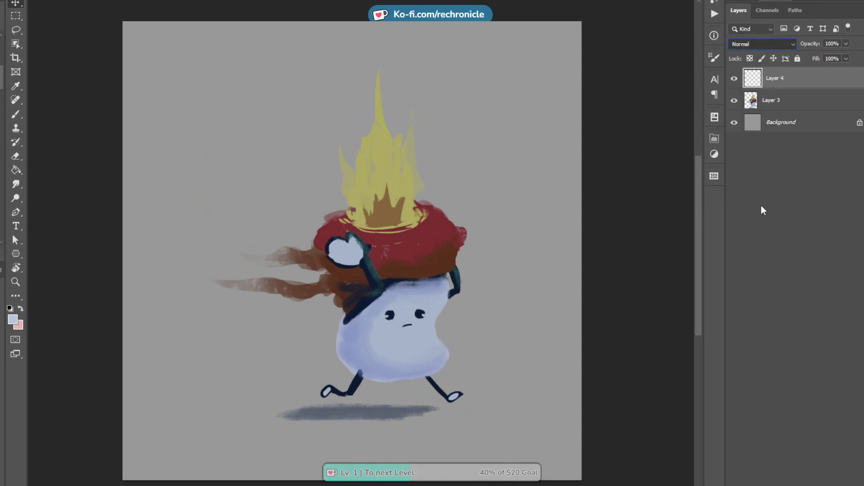
key("ctrl+alt+g")
key("b")
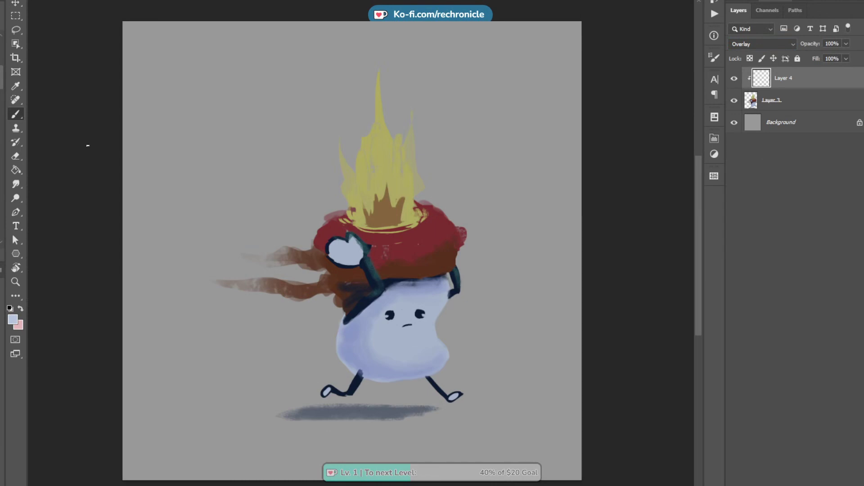
Paint a warm orange glow over the flame, the top of the red ring and the upper part of the raised hand
mouse_move(410, 197)
left_mouse_down()
mouse_move(415, 188)
mouse_move(475, 213)
mouse_move(475, 236)
mouse_move(416, 187)
left_mouse_up()
mouse_move(411, 221)
left_mouse_down()
mouse_move(411, 140)
mouse_move(396, 82)
left_mouse_up()
key("ctrl+z")
left_click_drag(380, 212, 378, 118)
left_click_drag(368, 198, 343, 168)
mouse_move(351, 229)
left_mouse_down()
mouse_move(380, 225)
mouse_move(382, 204)
left_mouse_up()
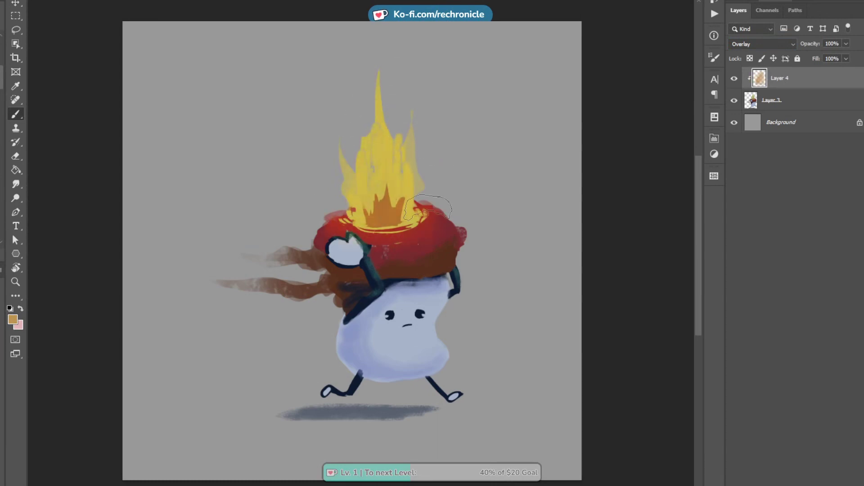
left_click_drag(335, 239, 376, 233)
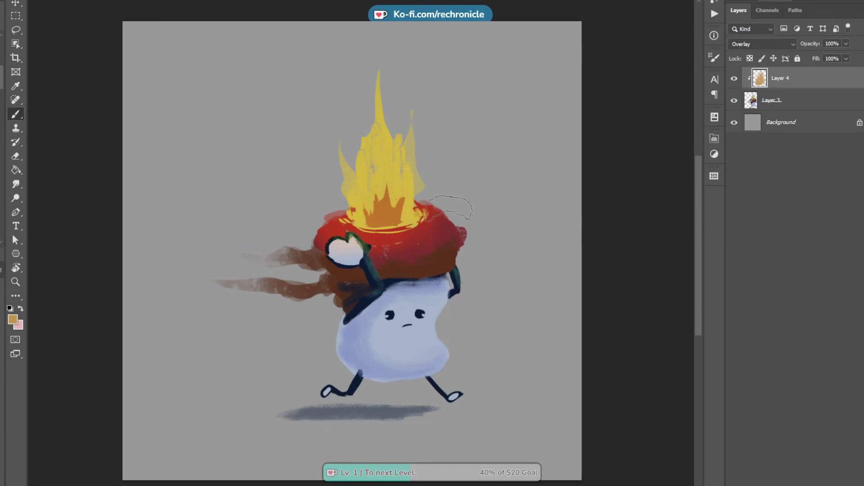
key("ctrl+z")
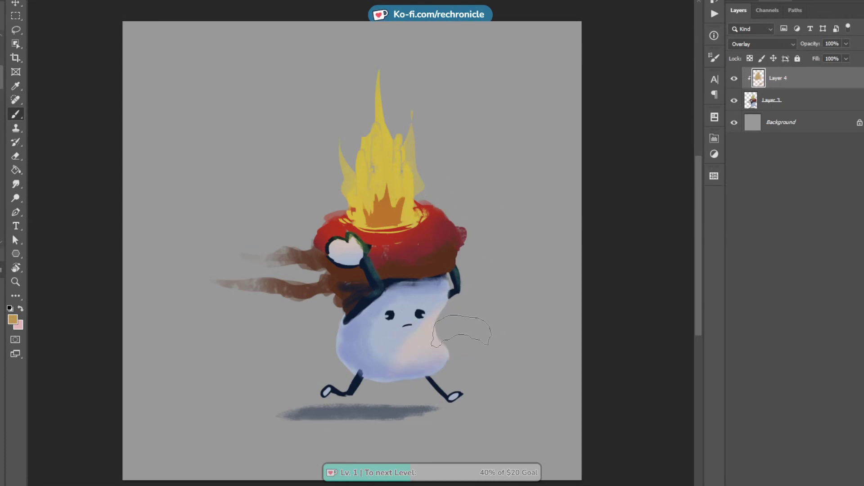
Try a broad, lighter orange glow across the lower right side of the body
left_click_drag(435, 353, 417, 360)
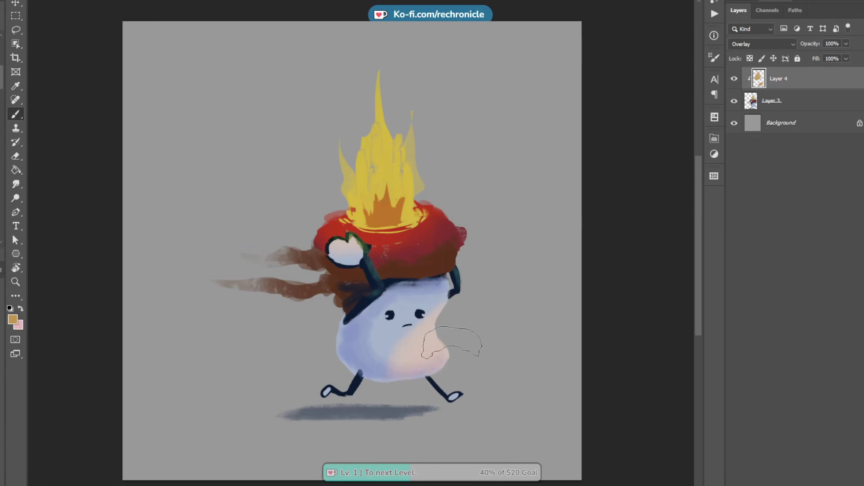
right_click(445, 304, "alt+shift")
mouse_move(432, 322)
left_mouse_down()
mouse_move(410, 374)
mouse_move(426, 358)
left_mouse_up()
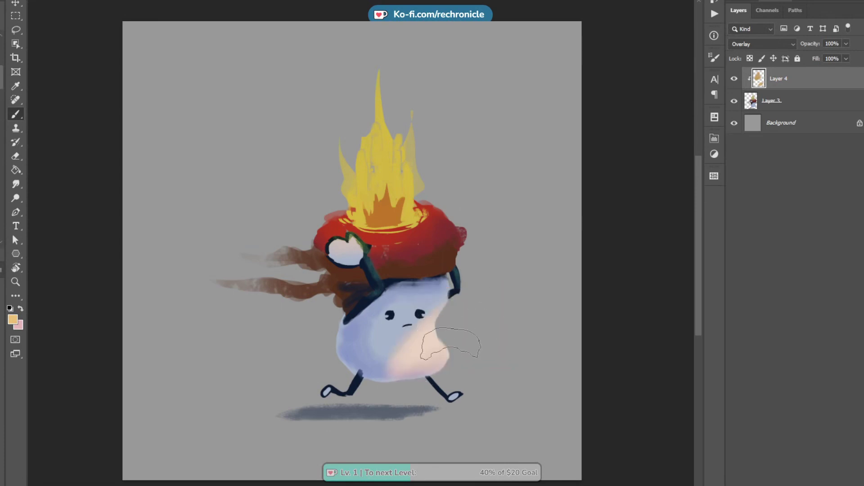
key("ctrl+z")
key("ctrl+z")
Brighten the flame and the right side of the red ring with a larger brush in light yellow-orange
right_click(424, 360, "alt")
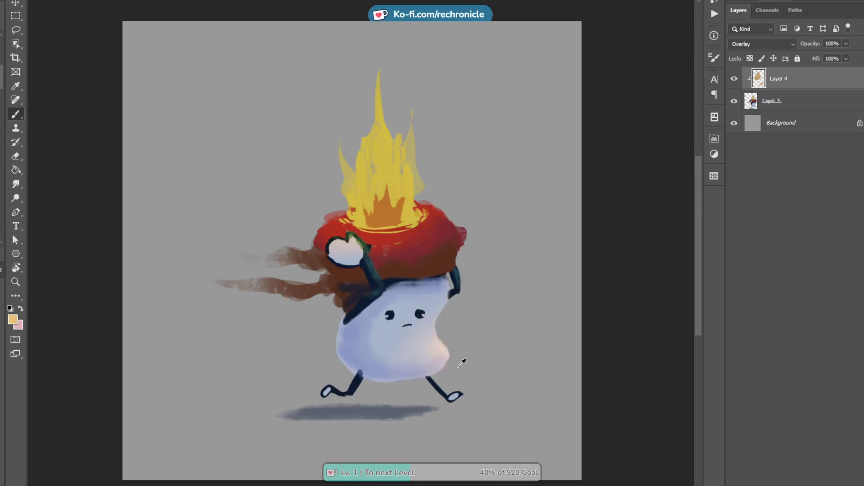
left_click_drag(339, 392, 320, 397)
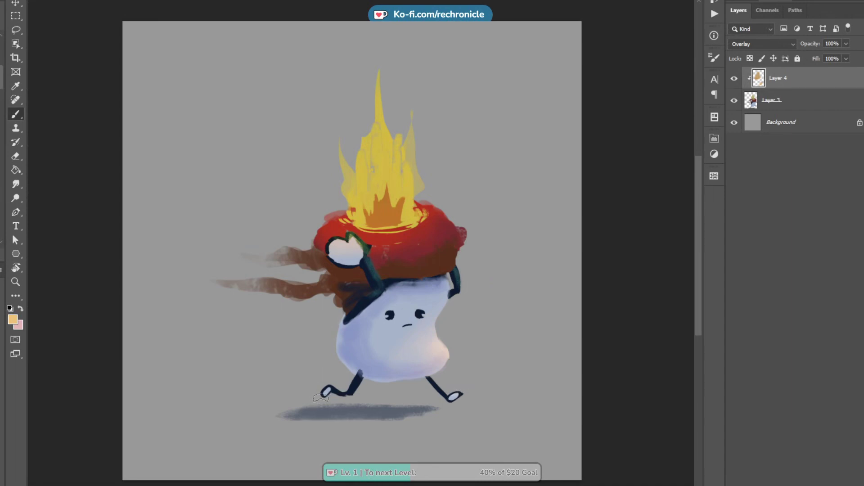
key("bracketright")
key("bracketright")
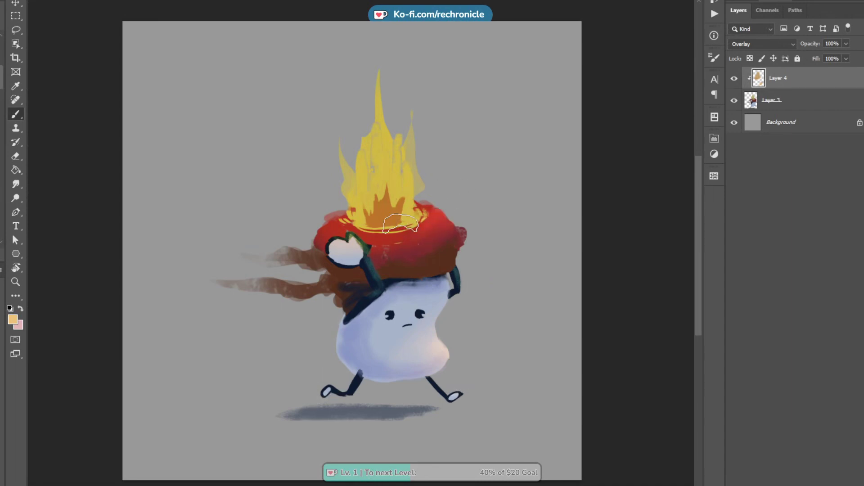
left_click(407, 179, "alt")
mouse_move(396, 155)
left_mouse_down()
mouse_move(401, 175)
mouse_move(416, 126)
mouse_move(439, 207)
left_mouse_up()
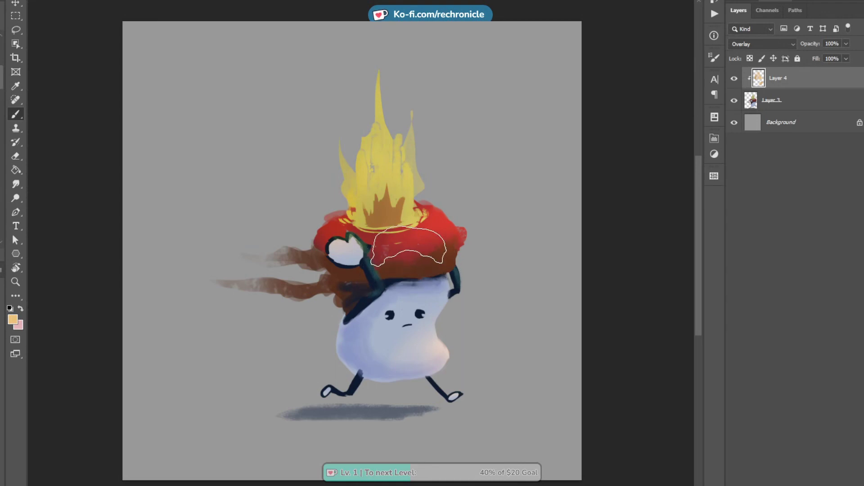
Paint soft warm light down the body's right side, from beside the rear arm to the lower bulge
key("z")
left_click(364, 242)
key("b")
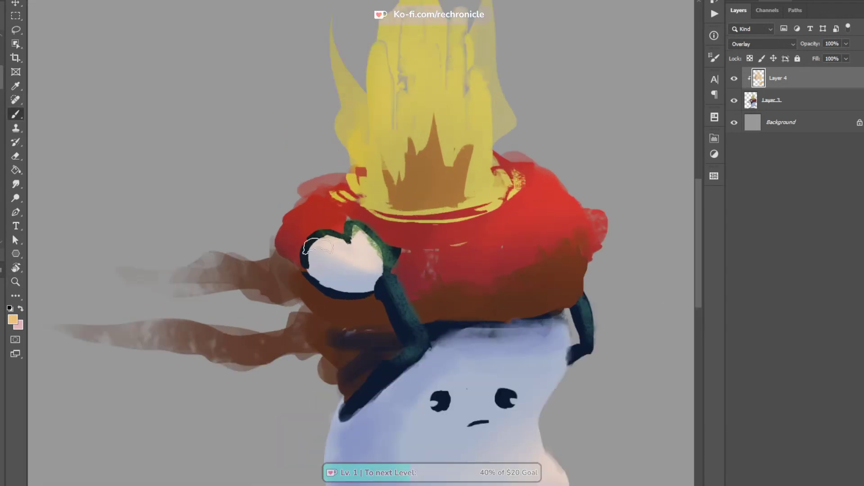
left_click_drag(429, 313, 304, 172)
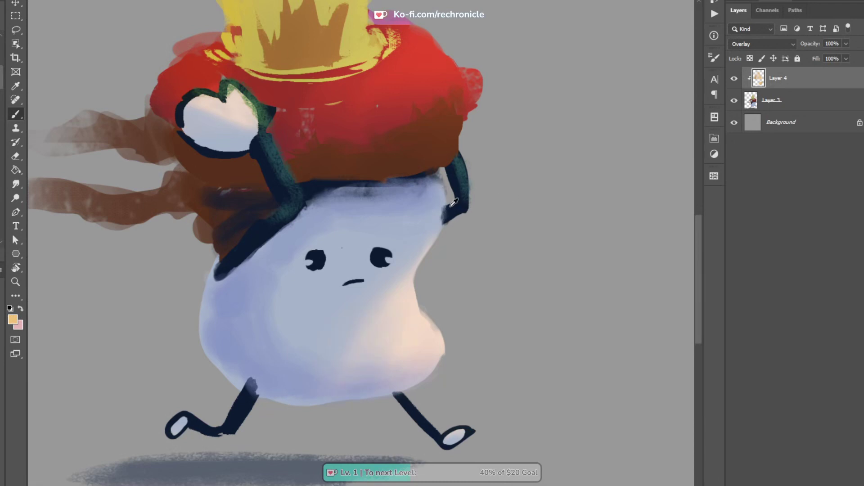
mouse_move(438, 186)
left_mouse_down()
mouse_move(436, 210)
mouse_move(440, 193)
mouse_move(416, 231)
mouse_move(442, 196)
left_mouse_up()
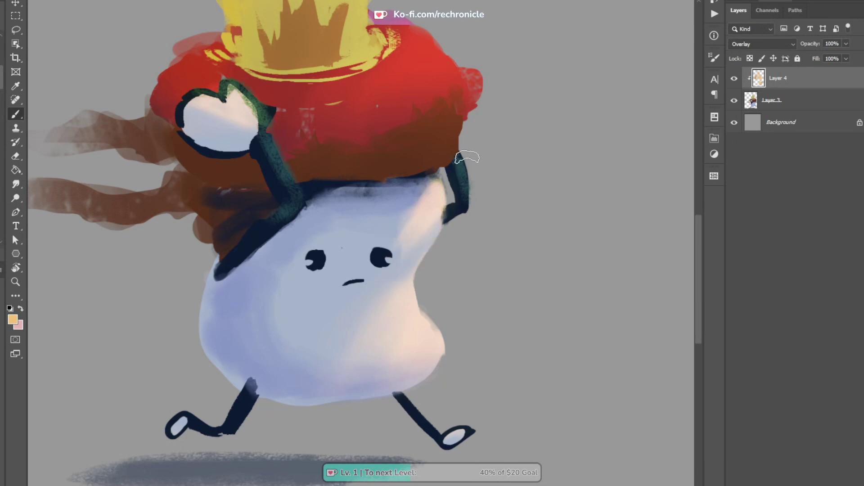
left_click_drag(411, 230, 508, 235)
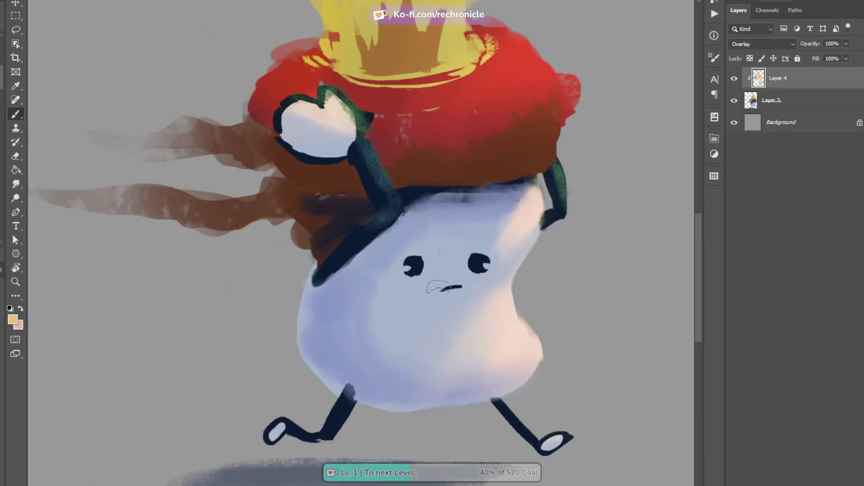
left_click_drag(518, 312, 486, 345)
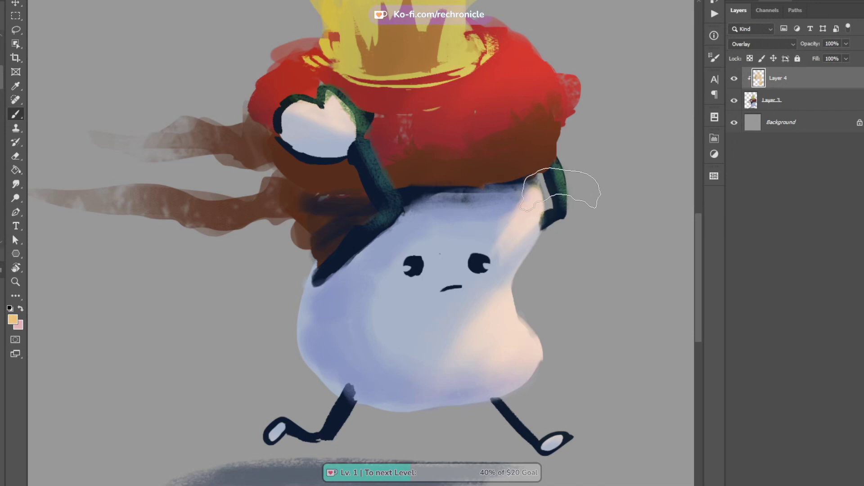
left_click_drag(516, 215, 497, 249)
key("ctrl+z")
Merge the Overlay glow layer into the painting and place a new empty layer beneath the painting
left_click_drag(561, 94, 527, 158)
key("ctrl+e")
left_click(476, 312, "alt")
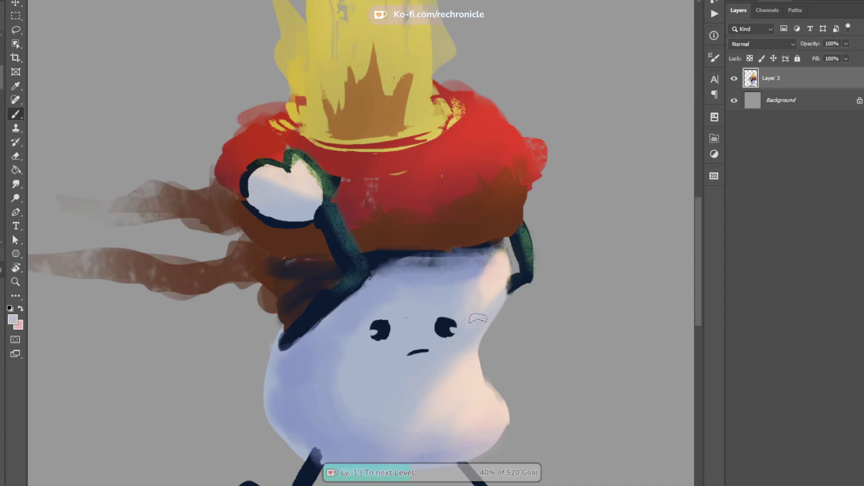
mouse_move(285, 373)
left_mouse_down()
mouse_move(309, 342)
mouse_move(292, 390)
mouse_move(308, 413)
left_mouse_up()
key("ctrl+z")
key("ctrl+shift+alt+n")
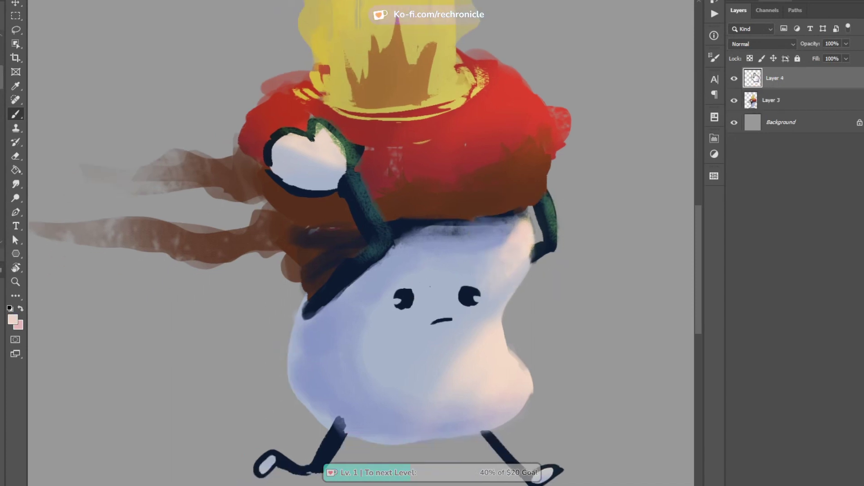
key("shift+alt+n")
left_click_drag(769, 87, 770, 113)
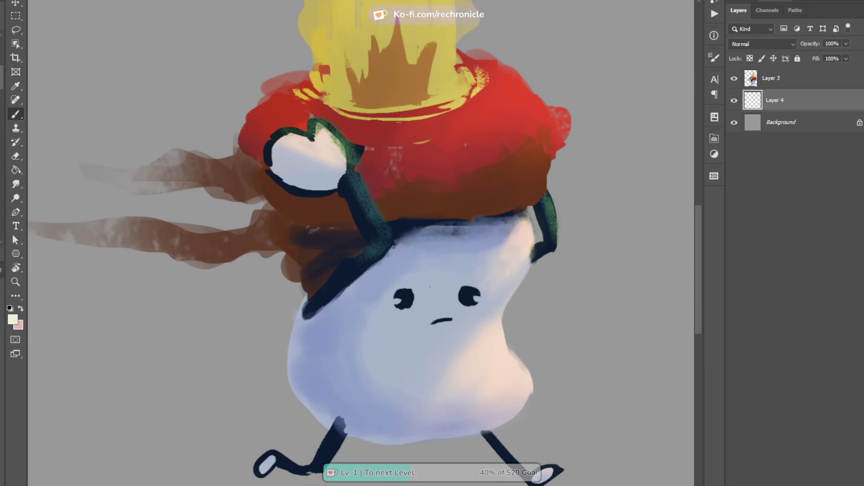
Try a thin cream rim light behind the left edge of the body
left_click_drag(279, 372, 304, 288)
key("ctrl+z")
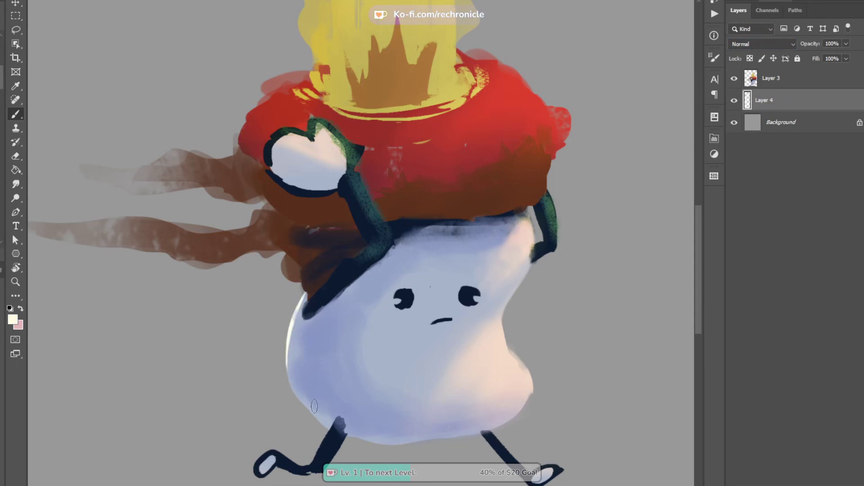
left_click_drag(326, 421, 275, 341)
key("ctrl+z")
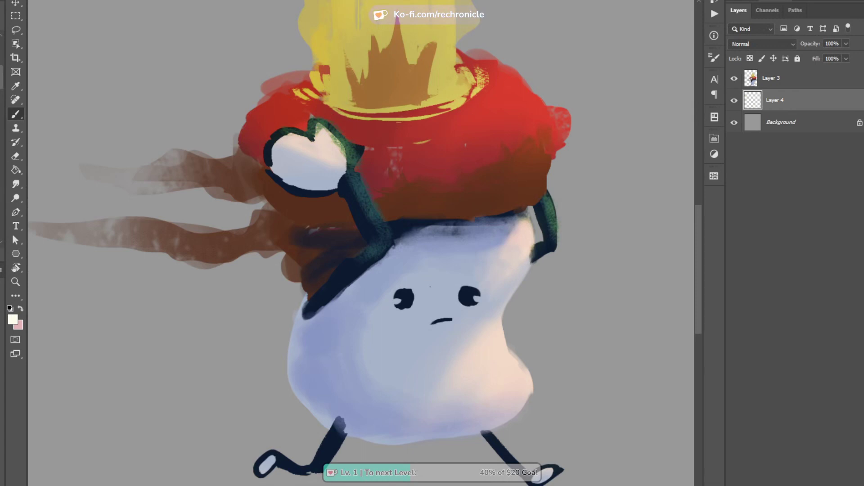
left_click_drag(285, 394, 317, 419)
key("ctrl+z")
Paint a thin near-white rim light behind the body's left edge, from under the arm down to the rear leg
mouse_move(306, 293)
left_mouse_down()
mouse_move(311, 340)
mouse_move(293, 321)
left_mouse_up()
left_click_drag(284, 377, 322, 423)
left_click_drag(309, 371, 316, 289)
left_click_drag(319, 389, 344, 342)
key("ctrl+z")
Extend the near-white rim light along the red ring's left edge and merge the rim layer with the painting
mouse_move(271, 142)
left_mouse_down()
mouse_move(355, 293)
mouse_move(362, 284)
left_mouse_up()
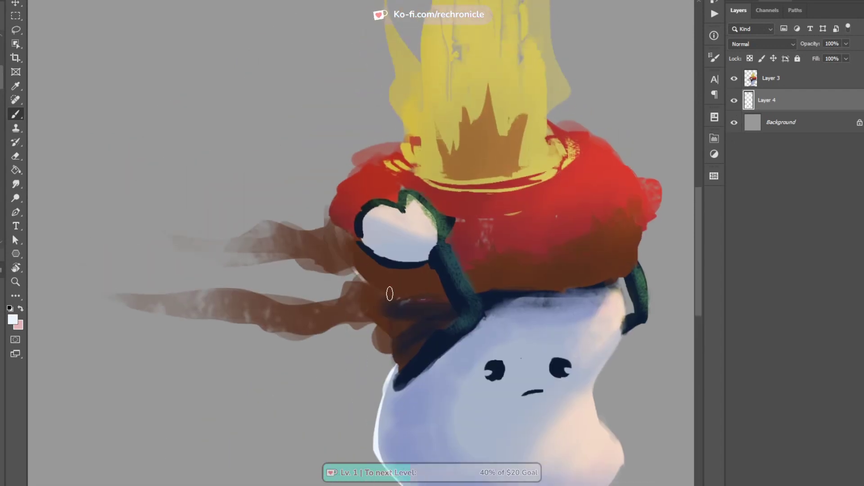
mouse_move(337, 215)
left_mouse_down()
mouse_move(341, 183)
mouse_move(349, 183)
mouse_move(333, 200)
mouse_move(358, 174)
left_mouse_up()
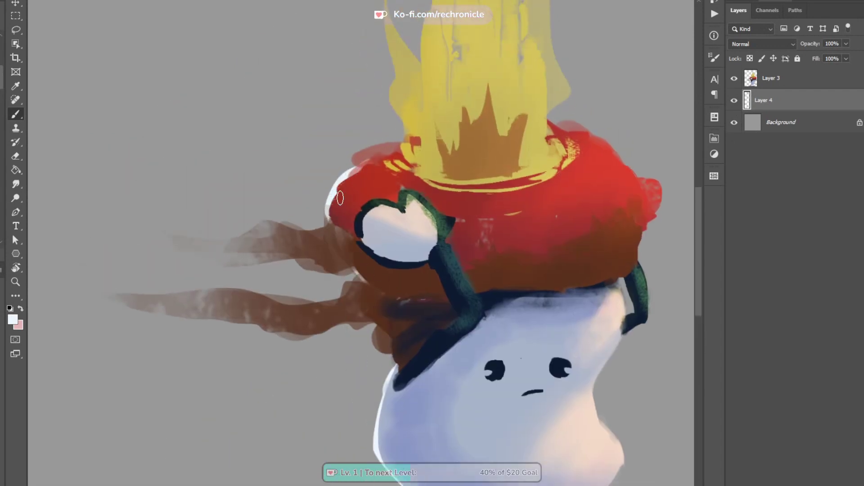
scroll(434, 286, "up", 3)
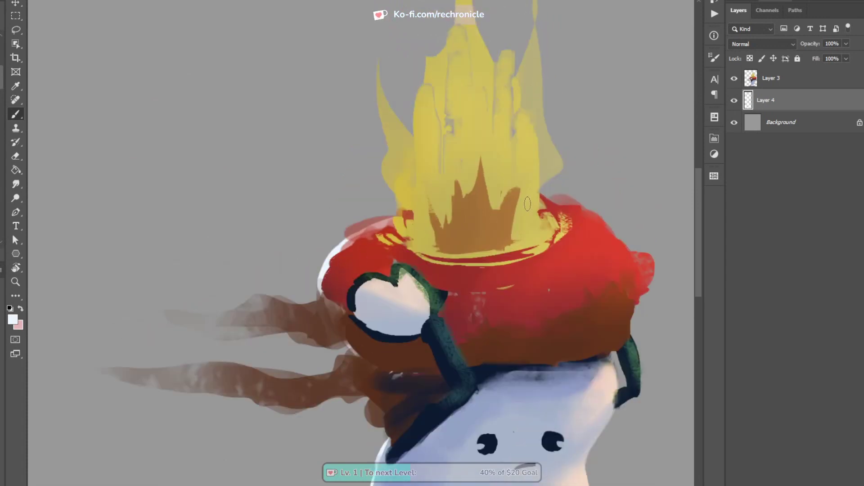
key("ctrl+e")
scroll(391, 202, "up", 1)
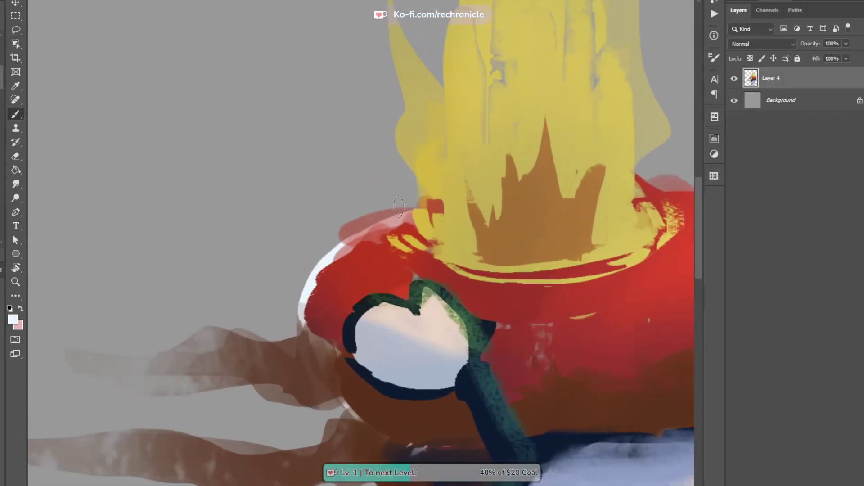
Repaint the ring's left edge in red and dark red, narrowing the white rim and removing the translucent spill outside it
left_click(344, 269, "alt")
mouse_move(329, 266)
left_mouse_down()
mouse_move(392, 233)
mouse_move(365, 258)
mouse_move(397, 248)
left_mouse_up()
right_click(335, 282, "alt")
mouse_move(306, 307)
left_mouse_down()
mouse_move(328, 260)
mouse_move(311, 285)
mouse_move(318, 329)
mouse_move(322, 301)
mouse_move(311, 324)
mouse_move(341, 357)
left_mouse_up()
left_click(326, 316, "alt")
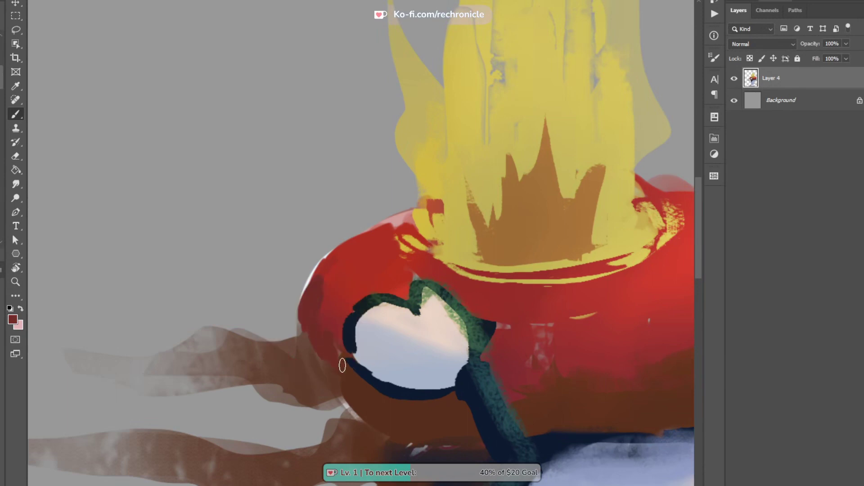
mouse_move(342, 387)
left_mouse_down()
mouse_move(323, 353)
mouse_move(343, 373)
left_mouse_up()
left_click(328, 342, "alt")
mouse_move(328, 343)
left_mouse_down()
mouse_move(330, 366)
mouse_move(345, 378)
mouse_move(326, 315)
left_mouse_up()
Paint dark near-black shading strokes under the ring's lower left side, behind the raised arm
mouse_move(327, 350)
left_mouse_down()
mouse_move(371, 376)
mouse_move(337, 269)
mouse_move(299, 301)
mouse_move(288, 278)
left_mouse_up()
left_click(319, 287, "alt")
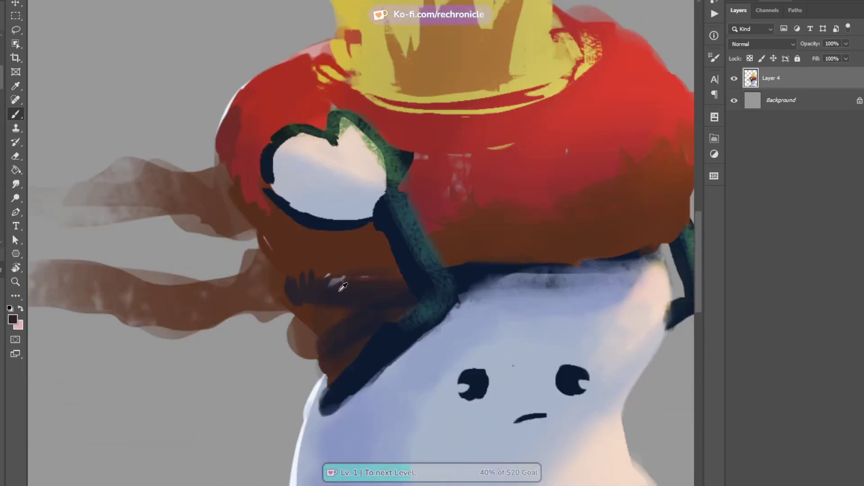
left_click(336, 300, "alt")
mouse_move(371, 280)
left_mouse_down()
mouse_move(359, 296)
mouse_move(361, 316)
mouse_move(326, 324)
mouse_move(341, 357)
mouse_move(314, 347)
mouse_move(344, 345)
mouse_move(318, 347)
left_mouse_up()
Add brown strokes below the ring behind the arm, trim the rounded spill there, and tidy the arm's navy edge
left_click(310, 338, "alt")
left_click(314, 341, "alt")
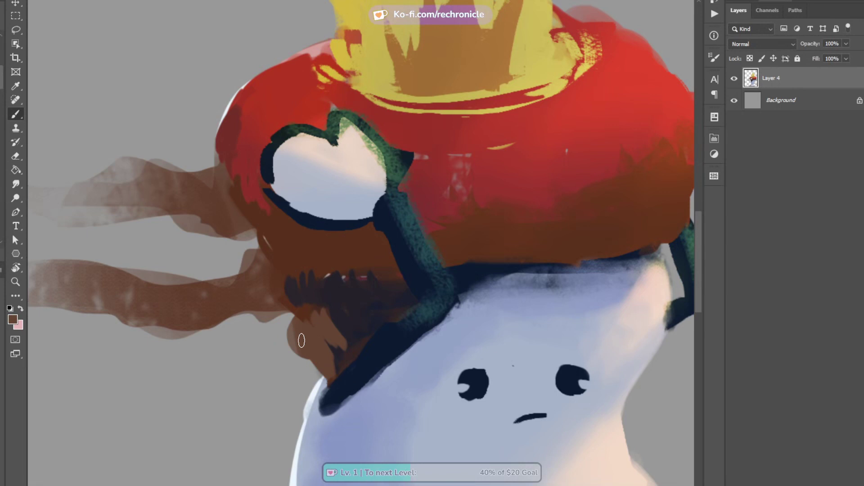
left_click_drag(280, 324, 314, 364)
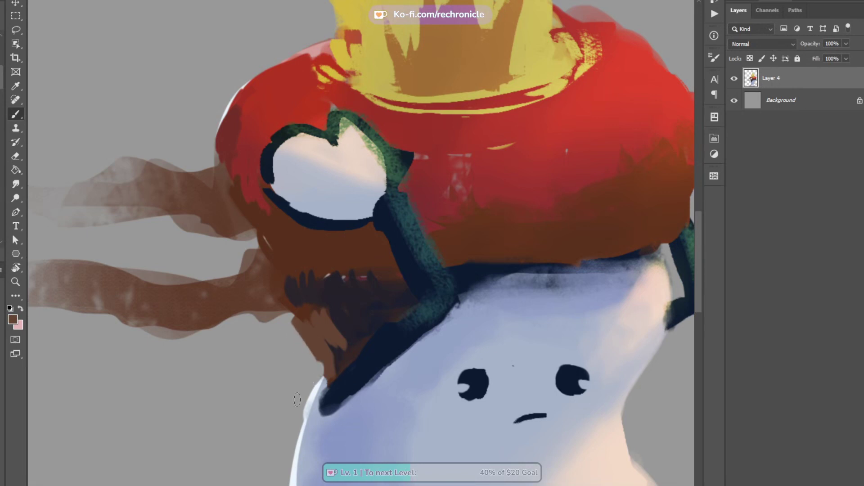
mouse_move(381, 362)
left_mouse_down()
mouse_move(351, 332)
mouse_move(376, 331)
mouse_move(324, 325)
left_mouse_up()
left_click(342, 325, "alt")
left_click_drag(317, 331, 338, 357)
left_click(330, 316, "alt")
left_click(341, 351, "alt")
left_click(370, 357, "alt")
left_click_drag(359, 352, 332, 381)
Paint small near-white highlights in the character's eyes
key("z")
left_click_drag(474, 422, 377, 329)
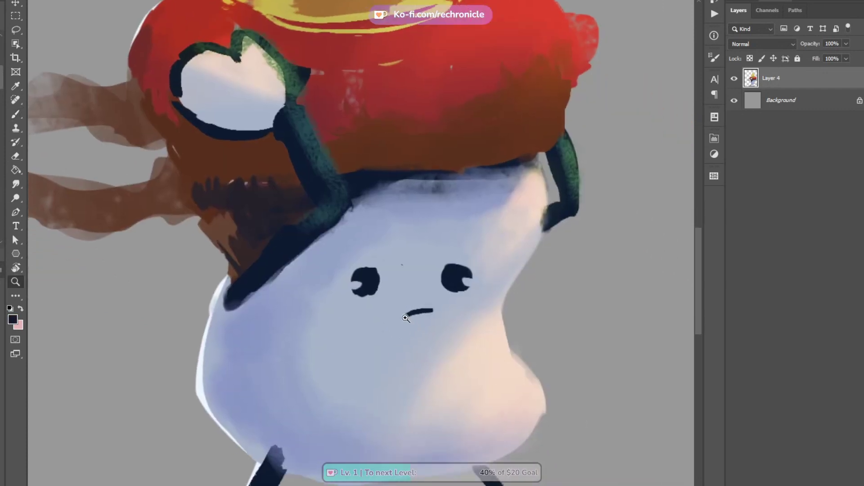
left_click_drag(489, 281, 440, 279)
key("b")
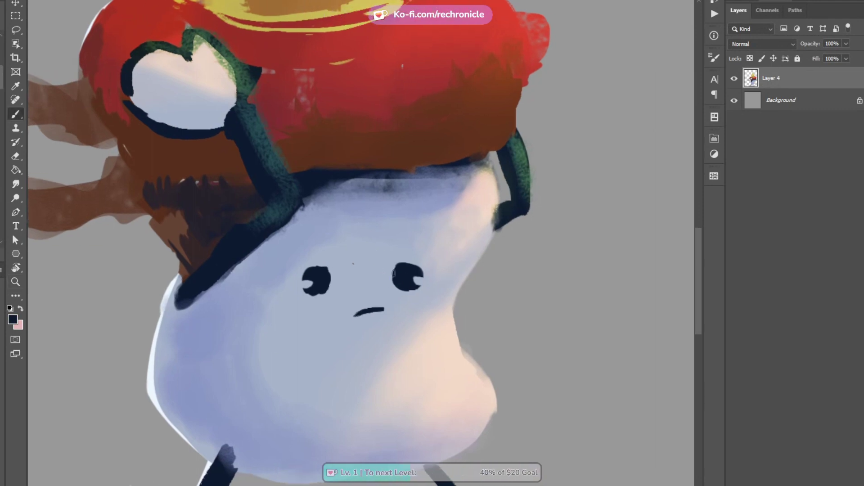
left_click(422, 281, "alt")
key("z")
left_click_drag(395, 266, 439, 268)
key("b")
left_click_drag(454, 299, 458, 301)
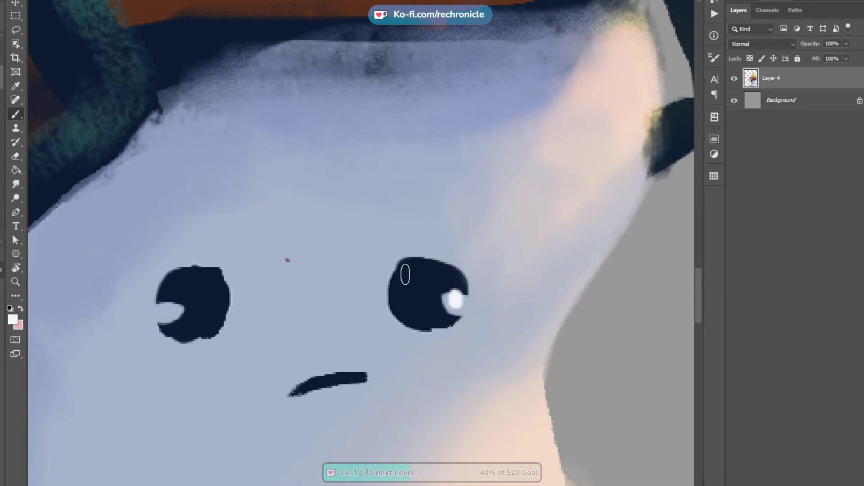
key("z")
left_click_drag(494, 327, 430, 276)
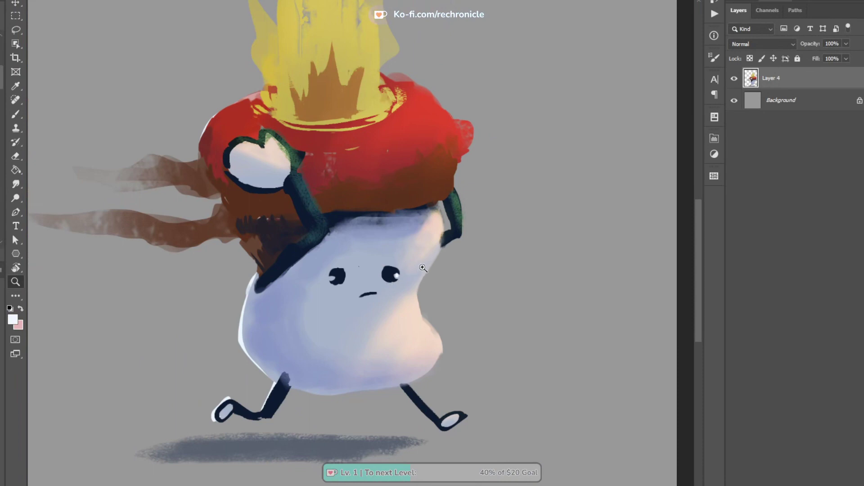
Create a new layer and paint muted grey-green shading down the body's left side
key("b")
left_click(277, 306, "alt")
key("ctrl+shift+alt+n")
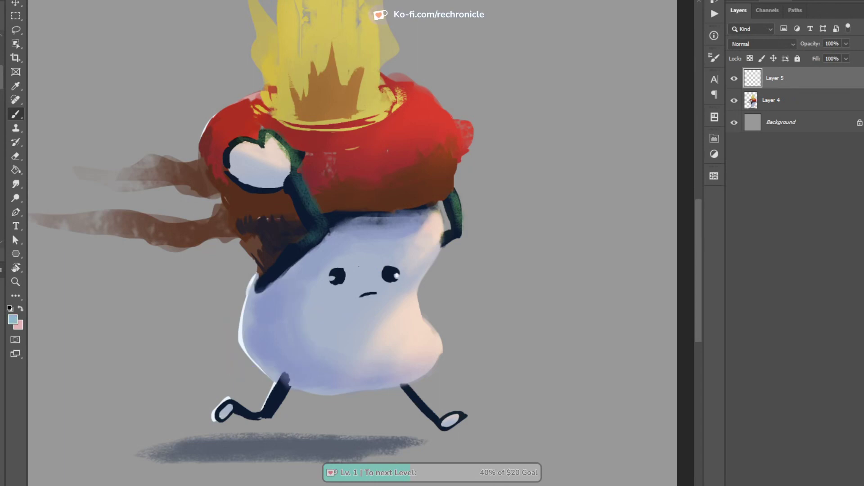
key("ctrl+z")
mouse_move(265, 295)
left_mouse_down()
mouse_move(292, 283)
mouse_move(259, 335)
mouse_move(312, 372)
left_mouse_up()
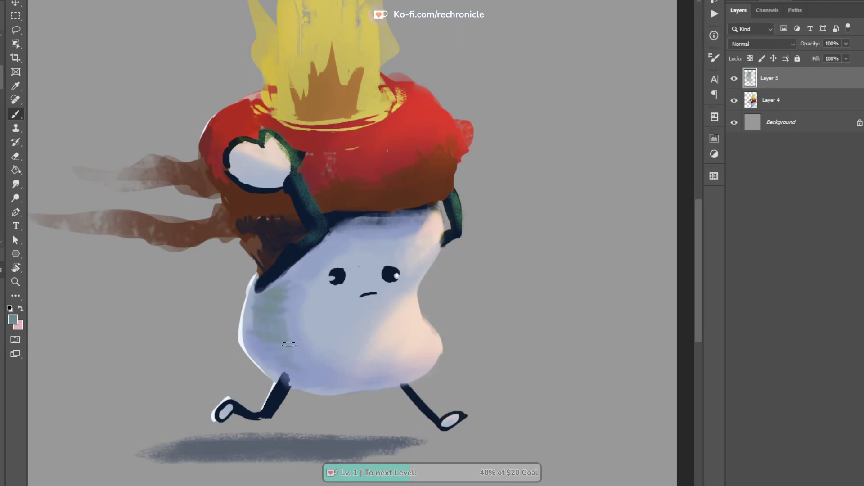
Blend sampled grey-blue tones into the shading on the body's left side and beneath the arm
left_click(291, 260, "alt")
left_click_drag(300, 256, 259, 312)
left_click(333, 245, "alt")
left_click_drag(331, 248, 306, 262)
left_click(273, 306, "alt")
left_click(271, 315, "alt")
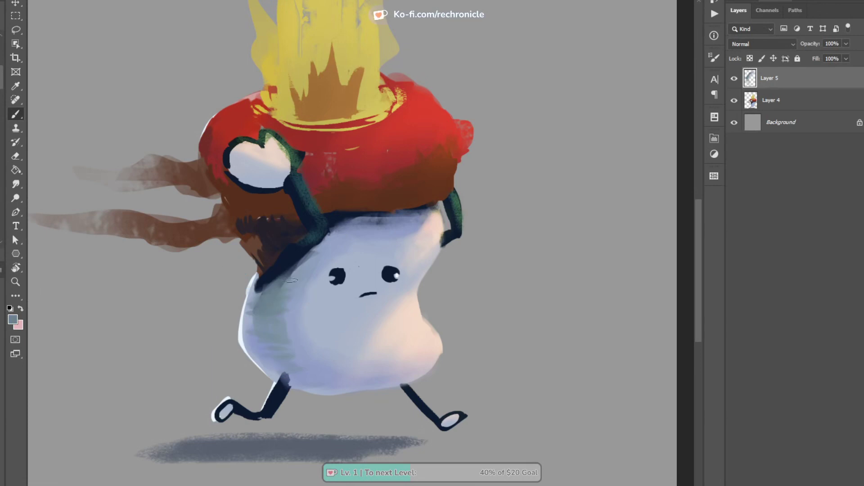
left_click(259, 311, "alt")
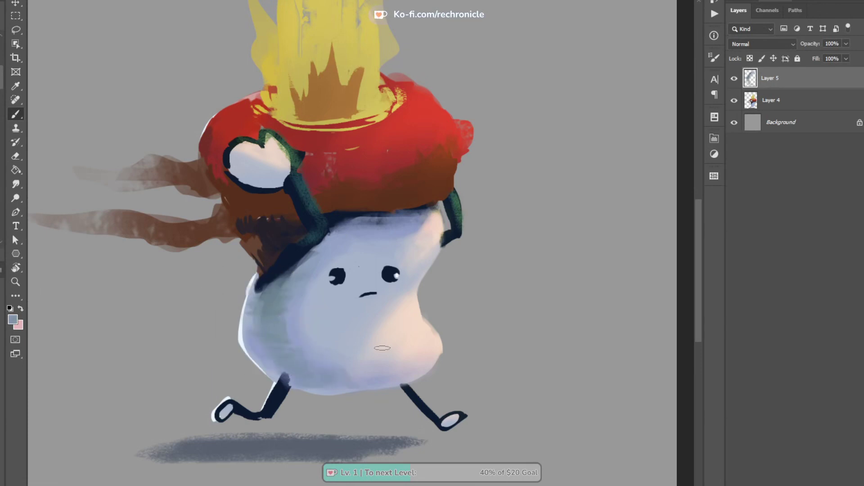
Darken the ring's underside with near-black and brown strokes, from behind the arm along the seam above the face
left_click_drag(382, 348, 392, 398)
left_click(275, 332, "alt")
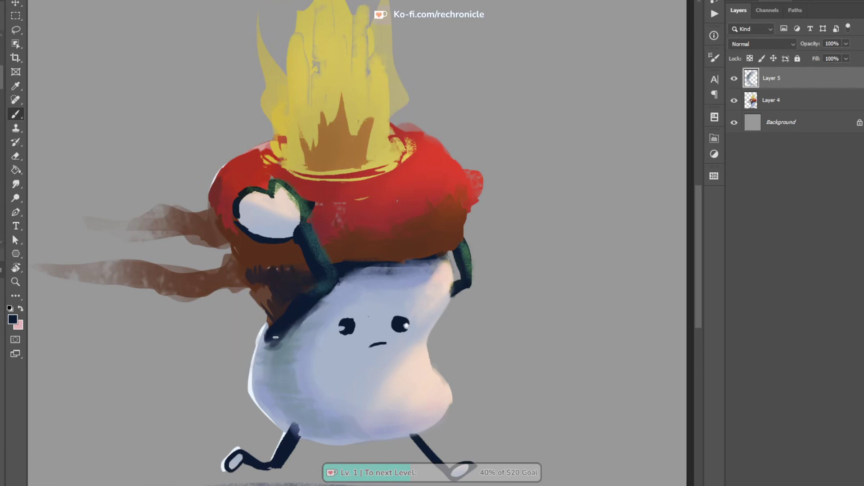
left_click_drag(323, 284, 346, 313)
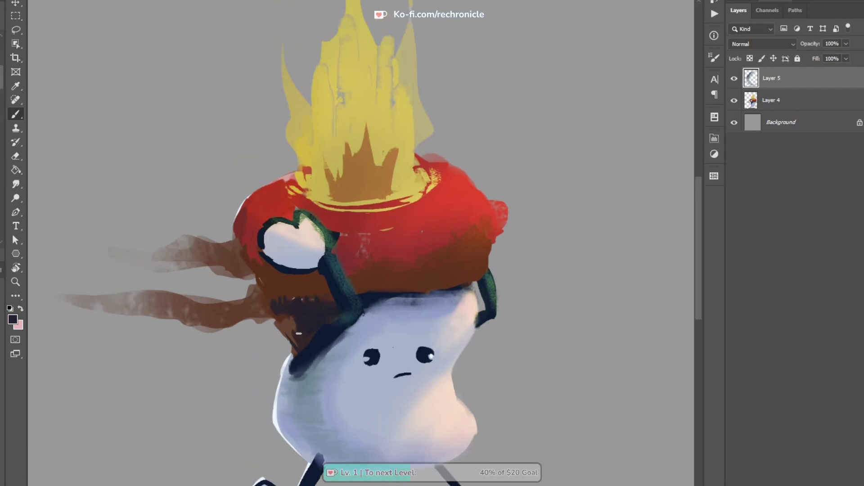
left_click_drag(263, 303, 254, 311)
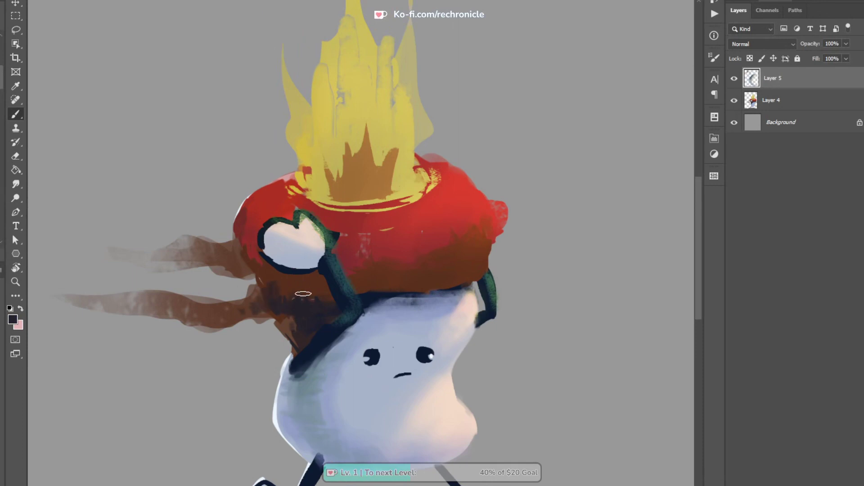
left_click(369, 298, "alt")
mouse_move(359, 291)
left_mouse_down()
mouse_move(360, 283)
mouse_move(431, 292)
mouse_move(481, 273)
mouse_move(407, 305)
mouse_move(409, 284)
mouse_move(411, 305)
mouse_move(435, 278)
mouse_move(416, 303)
left_mouse_up()
left_click(387, 313, "alt")
Try painting red-brown inside a freehand selection at the ring's right edge
left_click(429, 296, "alt")
key("l")
key("b")
left_click(423, 296, "alt")
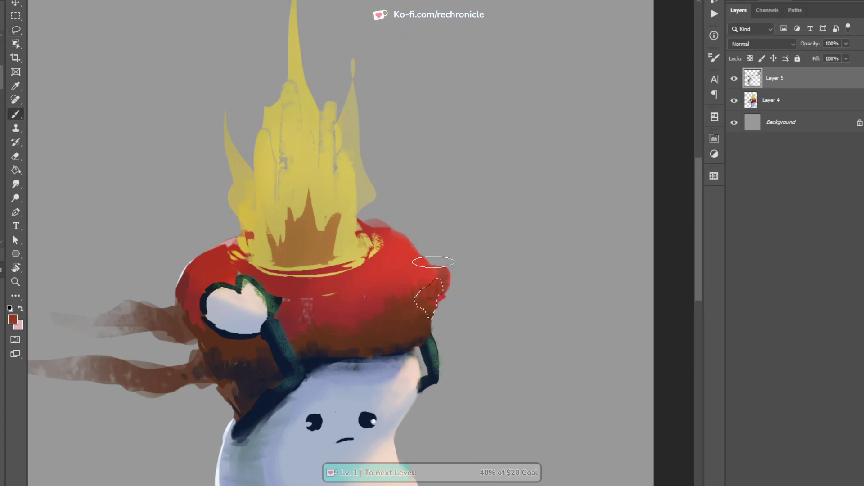
key("ctrl+z")
Merge the shading layer into the painting and add a new Color-mode layer clipped to the painting
key("ctrl+e")
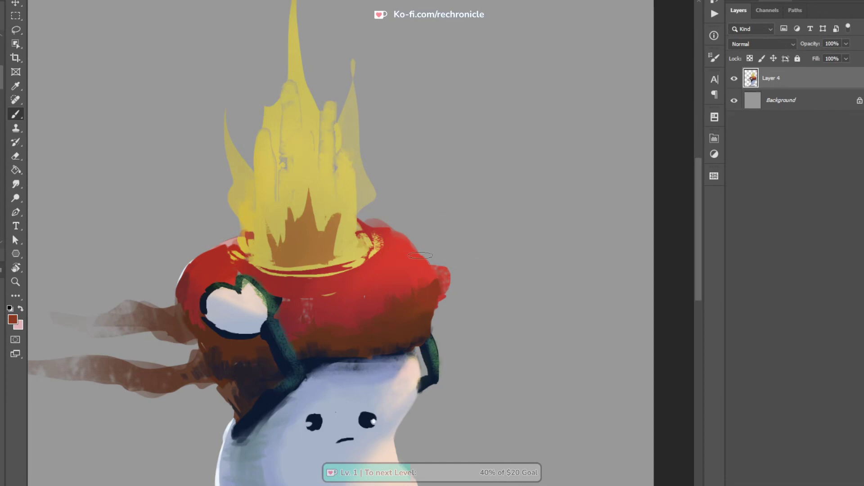
key("z")
left_click_drag(446, 286, 437, 302)
left_click_drag(329, 289, 343, 264)
key("b")
key("ctrl+shift+alt+n")
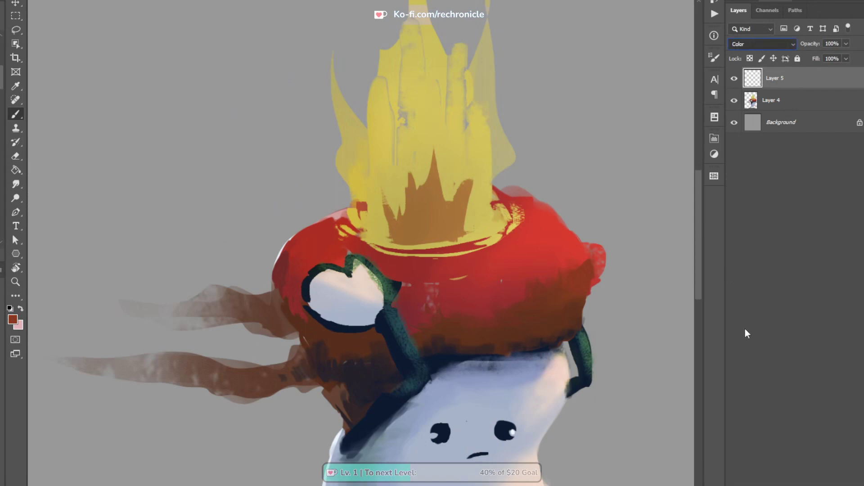
key("ctrl+alt+g")
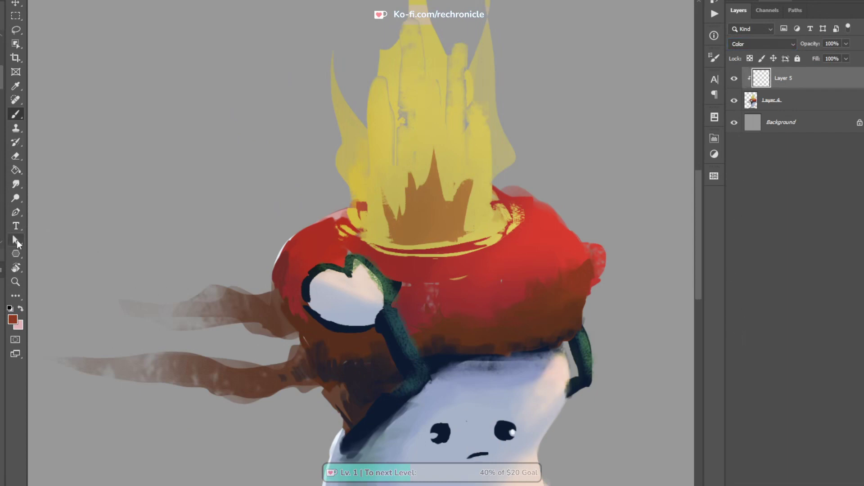
Try colour strokes across the ring's lower left side
left_click_drag(283, 333, 381, 336)
key("ctrl+z")
left_click_drag(270, 324, 328, 347)
key("ctrl+z")
Paint greyish brown over the ring's left side and front on the clipped Color layer to mute the red
mouse_move(351, 306)
left_mouse_down()
mouse_move(296, 322)
mouse_move(304, 319)
left_mouse_up()
left_click_drag(304, 318, 278, 320)
left_click_drag(280, 313, 332, 345)
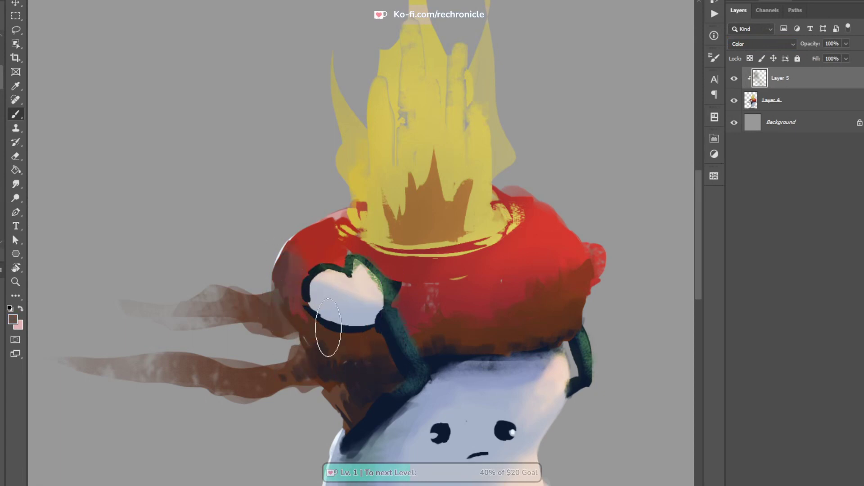
left_click_drag(404, 357, 310, 322)
left_click_drag(344, 282, 311, 273)
left_click_drag(417, 258, 432, 255)
mouse_move(464, 232)
left_mouse_down()
mouse_move(412, 277)
mouse_move(425, 177)
left_mouse_up()
left_click_drag(357, 212, 311, 251)
Enlarge the brush and paint grey over the ring's lower front and the body's shaded side to desaturate them
key("bracketright")
key("bracketright")
mouse_move(280, 290)
left_mouse_down()
mouse_move(286, 351)
mouse_move(362, 427)
left_mouse_up()
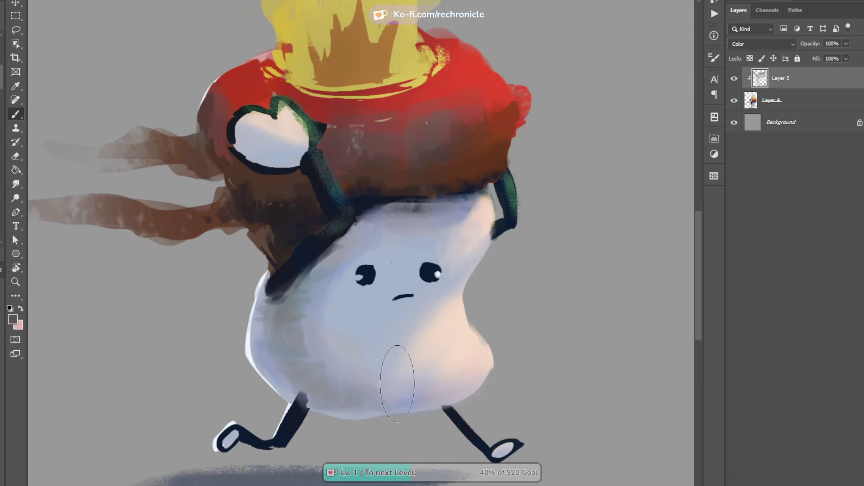
mouse_move(347, 257)
left_mouse_down()
mouse_move(340, 280)
mouse_move(397, 338)
left_mouse_up()
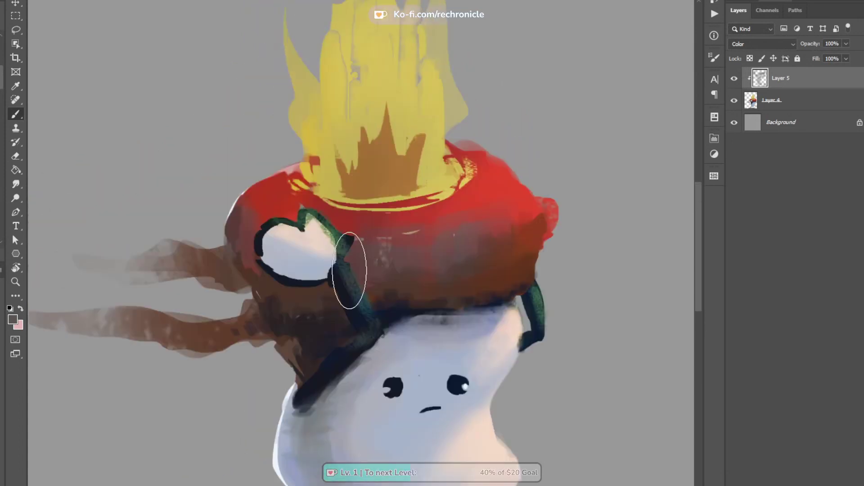
mouse_move(250, 214)
left_mouse_down()
mouse_move(347, 270)
mouse_move(439, 248)
mouse_move(536, 247)
mouse_move(478, 224)
left_mouse_up()
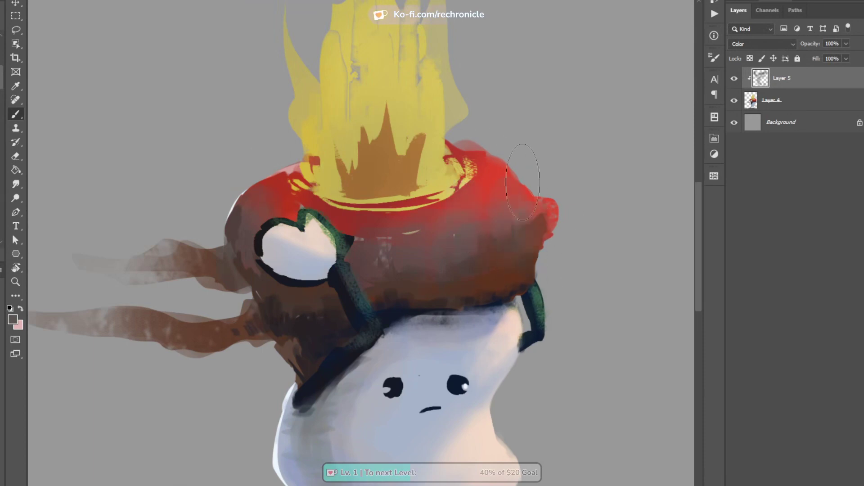
left_click_drag(416, 212, 396, 252)
Check the whole picture and merge the clipped Color layer into the painting
key("z")
left_click(436, 301, "alt")
left_click_drag(440, 303, 392, 273)
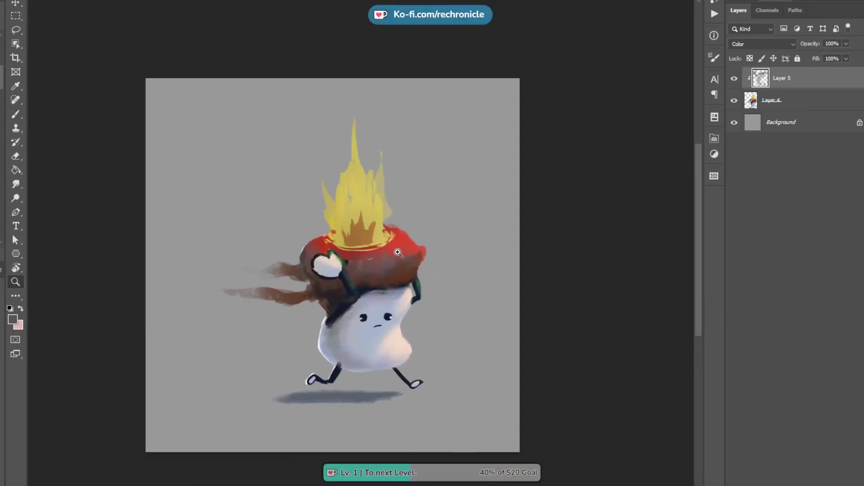
left_click(385, 264)
key("ctrl+e")
key("ctrl+e")
left_click(332, 194)
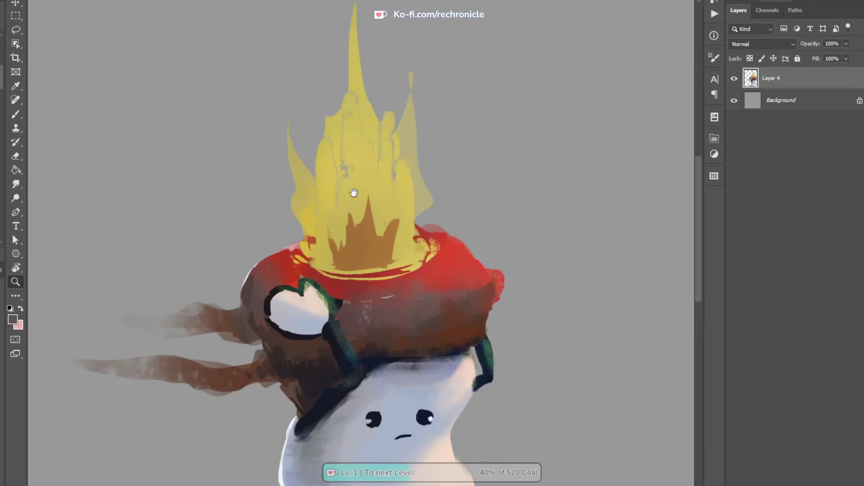
left_click_drag(352, 185, 361, 232)
key("l")
mouse_move(326, 311)
left_mouse_down()
mouse_move(316, 258)
mouse_move(330, 251)
mouse_move(332, 189)
mouse_move(346, 218)
mouse_move(356, 209)
mouse_move(367, 156)
mouse_move(388, 218)
mouse_move(427, 277)
left_mouse_up()
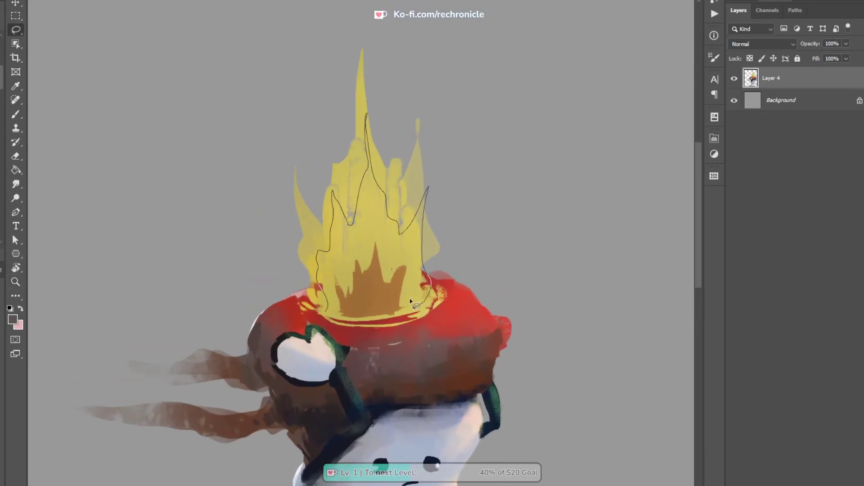
left_click_drag(386, 254, 380, 251)
key("ctrl+d")
Paint pale yellow flame tongues at the fire's base and orange strokes over the brown inner flame
key("b")
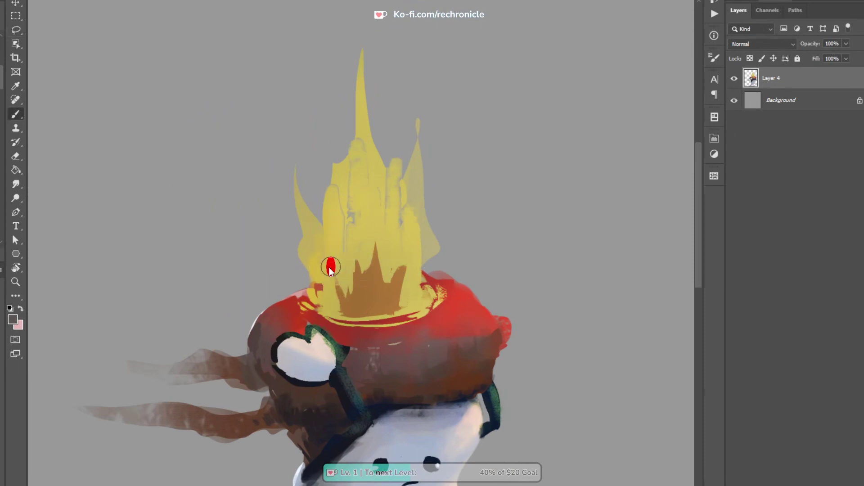
left_click(325, 280, "alt")
right_click(356, 271, "alt+shift")
left_click_drag(340, 300, 340, 278)
mouse_move(334, 275)
left_mouse_down()
mouse_move(332, 306)
mouse_move(318, 266)
mouse_move(335, 294)
mouse_move(328, 263)
mouse_move(345, 283)
mouse_move(351, 240)
mouse_move(368, 265)
mouse_move(373, 227)
mouse_move(385, 274)
mouse_move(407, 266)
mouse_move(401, 315)
left_mouse_up()
mouse_move(414, 263)
left_mouse_down()
mouse_move(410, 310)
mouse_move(363, 299)
mouse_move(396, 299)
left_mouse_up()
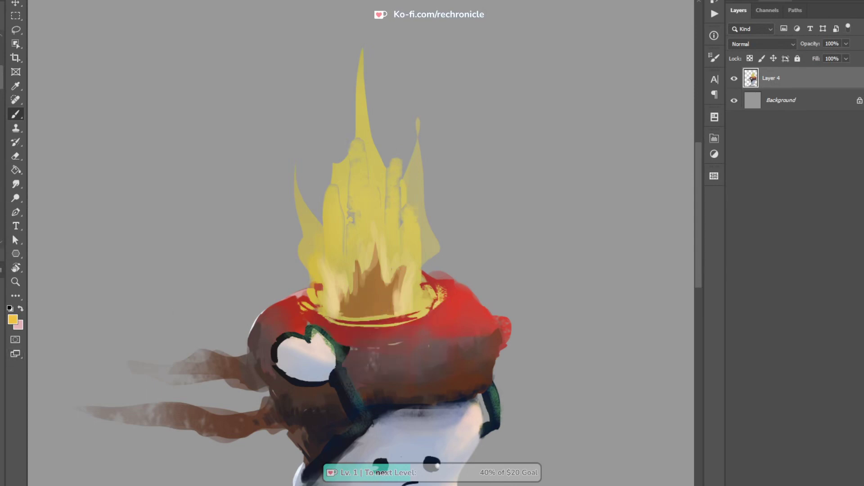
mouse_move(348, 316)
left_mouse_down()
mouse_move(371, 277)
mouse_move(379, 301)
mouse_move(375, 306)
mouse_move(383, 262)
mouse_move(389, 308)
mouse_move(388, 259)
left_mouse_up()
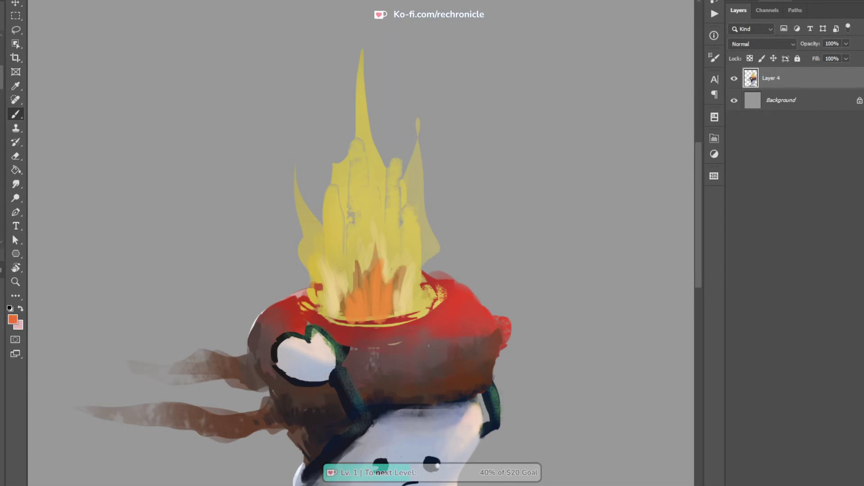
Paint a pale pinkish-white core with small pointed tongues at the base of the orange inner flame
left_click_drag(363, 317, 366, 317)
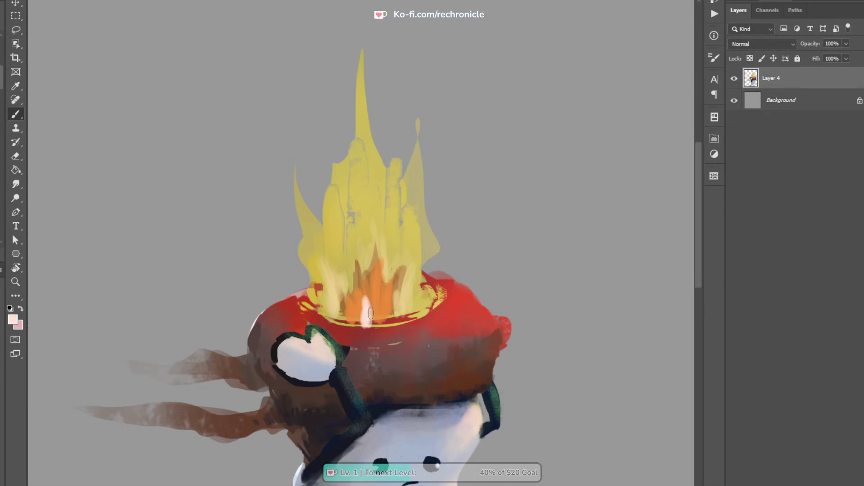
key("l")
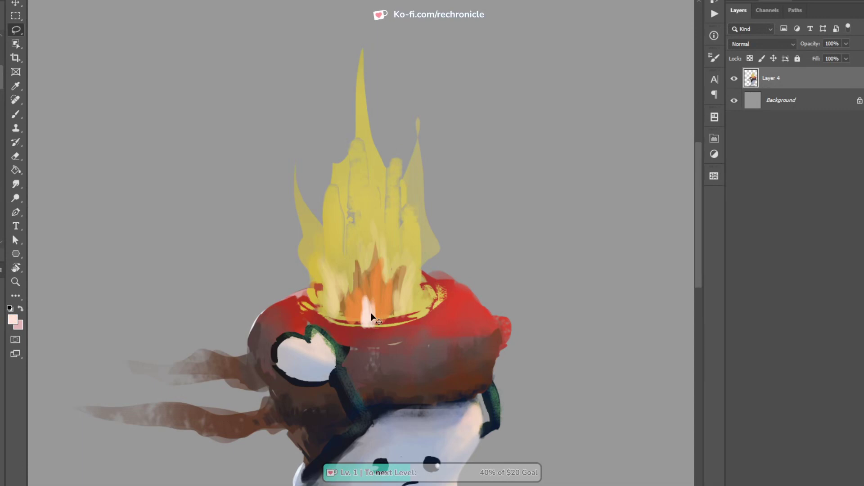
key("b")
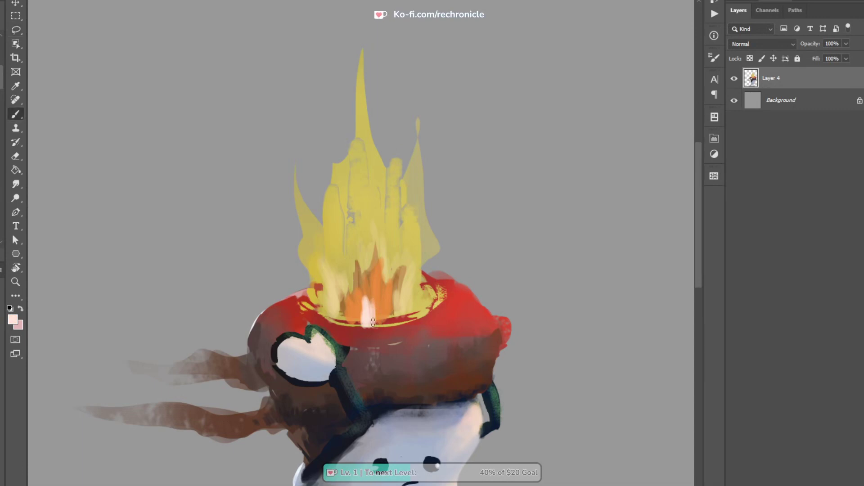
left_click_drag(374, 291, 376, 320)
left_click(364, 308, "alt")
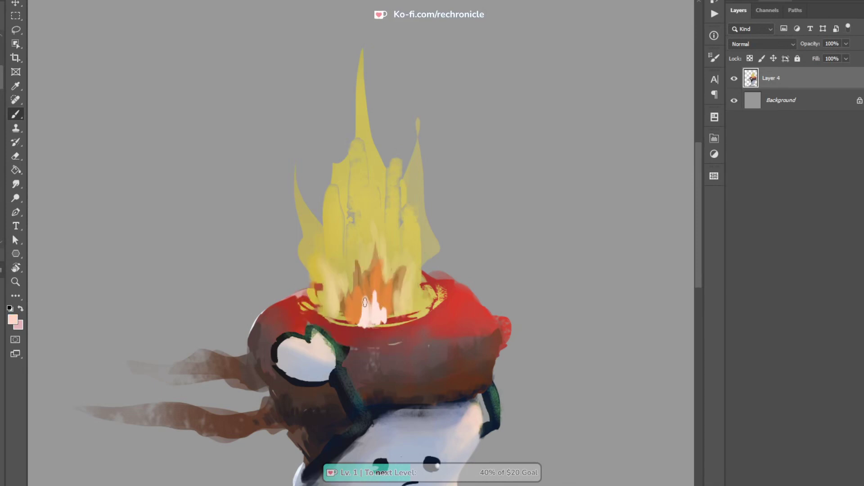
left_click(360, 319, "alt")
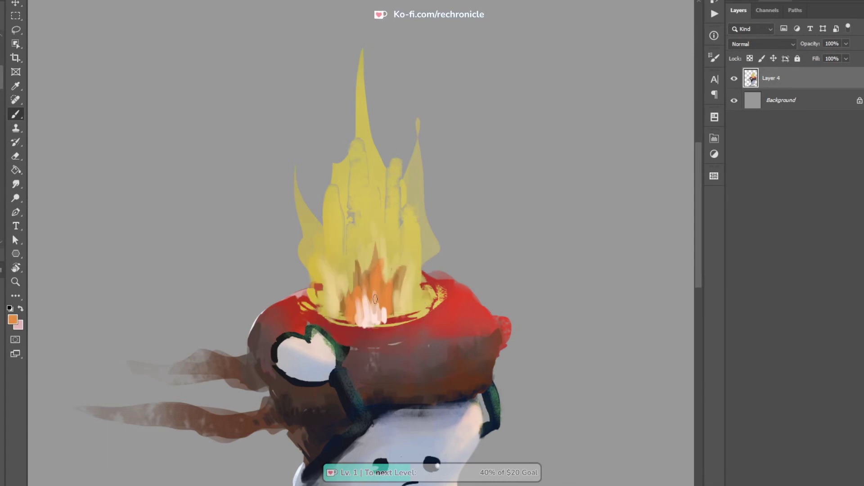
left_click(379, 320, "alt")
left_click(390, 316, "alt")
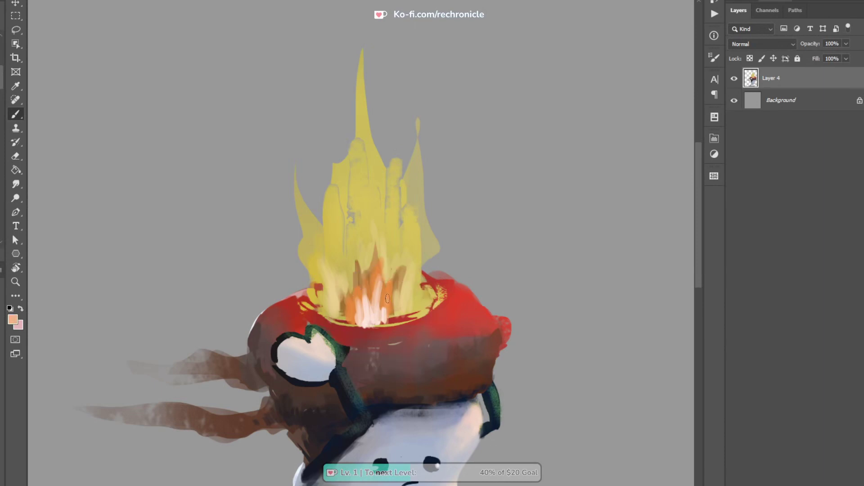
Extend the orange inner flame upward with tall tapering strokes into the yellow fire
mouse_move(382, 290)
left_mouse_down()
mouse_move(380, 229)
mouse_move(386, 288)
mouse_move(393, 270)
left_mouse_up()
left_click(372, 278, "alt")
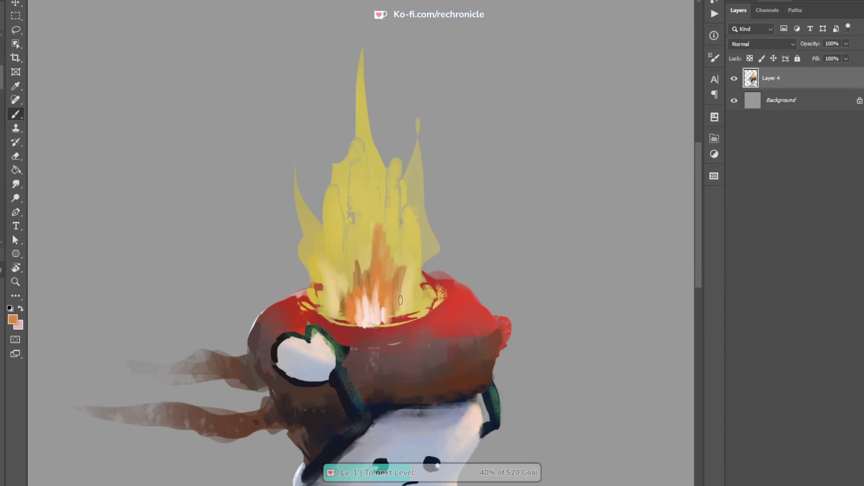
left_click(346, 303, "alt")
mouse_move(349, 304)
left_mouse_down()
mouse_move(353, 252)
mouse_move(376, 205)
mouse_move(384, 226)
mouse_move(377, 171)
left_mouse_up()
left_click_drag(450, 295, 422, 274)
left_click_drag(360, 285, 448, 288)
Paint sampled red along the ring's front rim and blend red into brown over its shaded right front
left_click(377, 291, "alt")
left_click(374, 304, "alt")
mouse_move(372, 304)
left_mouse_down()
mouse_move(445, 299)
mouse_move(480, 285)
left_mouse_up()
left_click(490, 282, "alt")
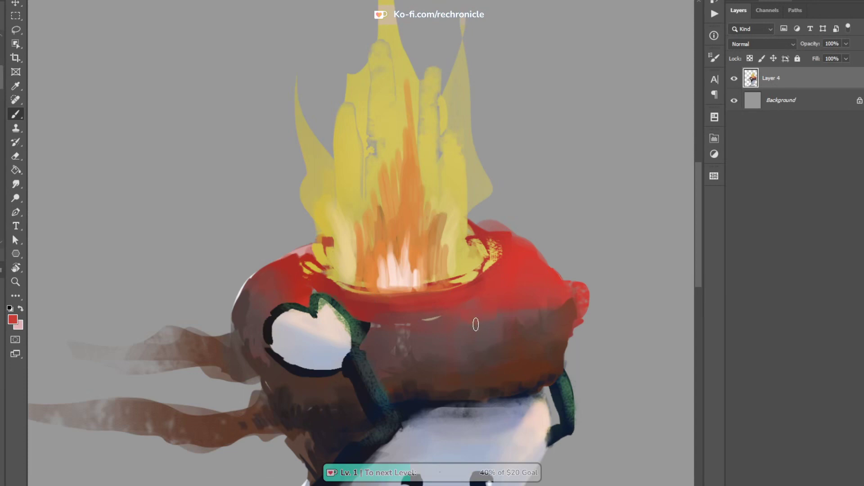
left_click(545, 332, "alt")
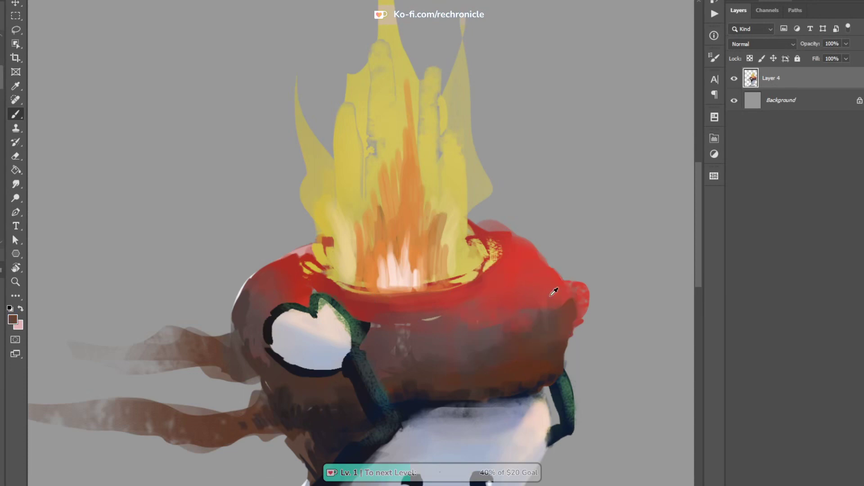
left_click(450, 363, "alt")
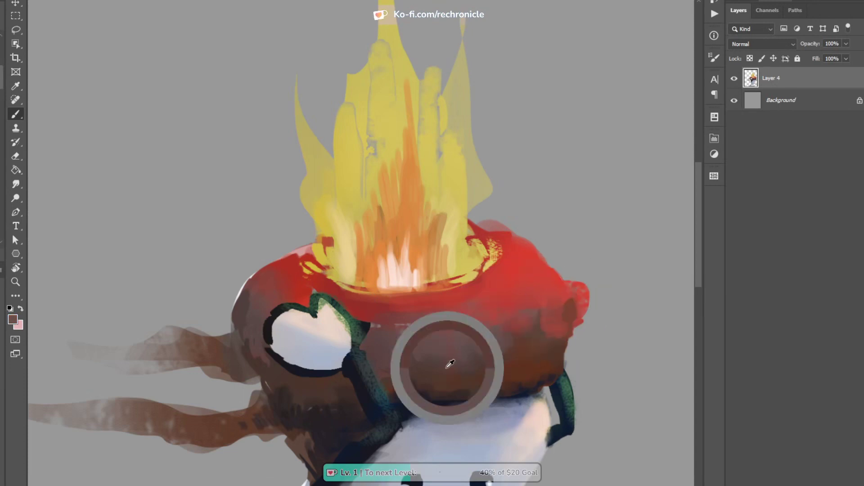
Soften the shading inside the raised white hand with sampled pale lilac and grey tones
left_click(313, 340, "alt")
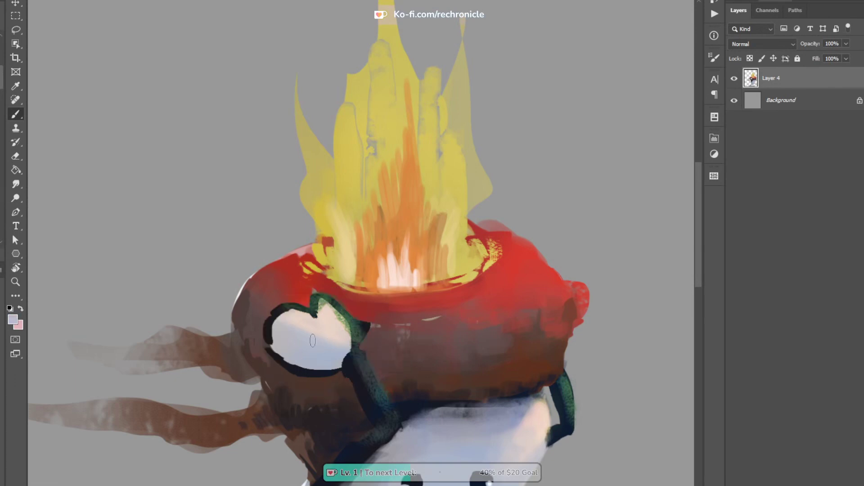
left_click(334, 319, "alt")
left_click_drag(334, 322, 324, 337)
left_click(292, 328, "alt")
left_click(288, 340, "alt")
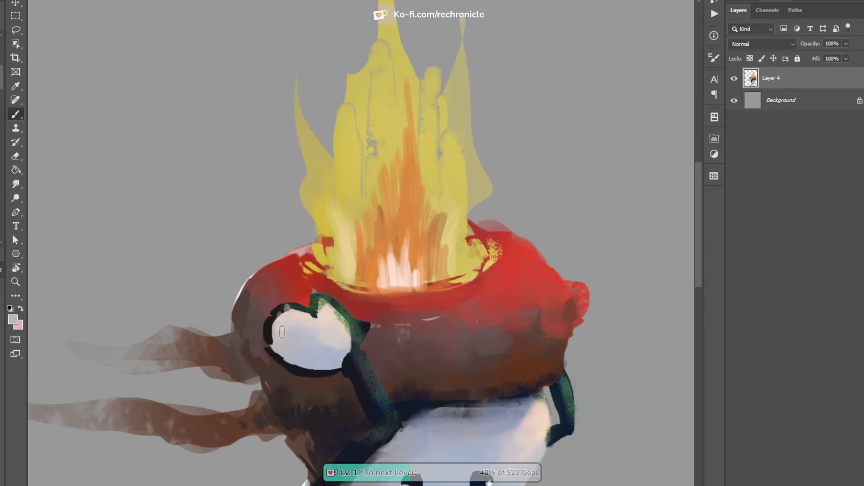
Paint sampled dark brown over the ring's left edge and the root of the upper smoke trail
left_click(283, 308, "alt")
left_click(259, 298, "alt")
left_click(245, 322, "alt")
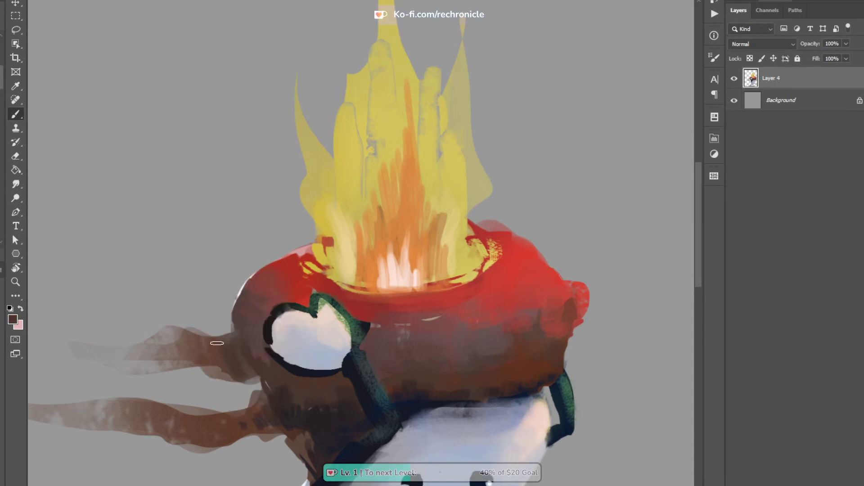
mouse_move(197, 344)
left_mouse_down()
mouse_move(205, 370)
mouse_move(177, 361)
left_mouse_up()
left_click_drag(295, 341, 247, 342)
left_click_drag(409, 387, 344, 316)
mouse_move(238, 338)
left_mouse_down()
mouse_move(265, 315)
mouse_move(294, 306)
left_mouse_up()
left_click(232, 317, "alt")
mouse_move(245, 330)
left_mouse_down()
mouse_move(244, 298)
mouse_move(268, 316)
left_mouse_up()
Blend brown along the ring's lower edge and over the dark diagonal band where it meets the body
left_click_drag(198, 253, 235, 297)
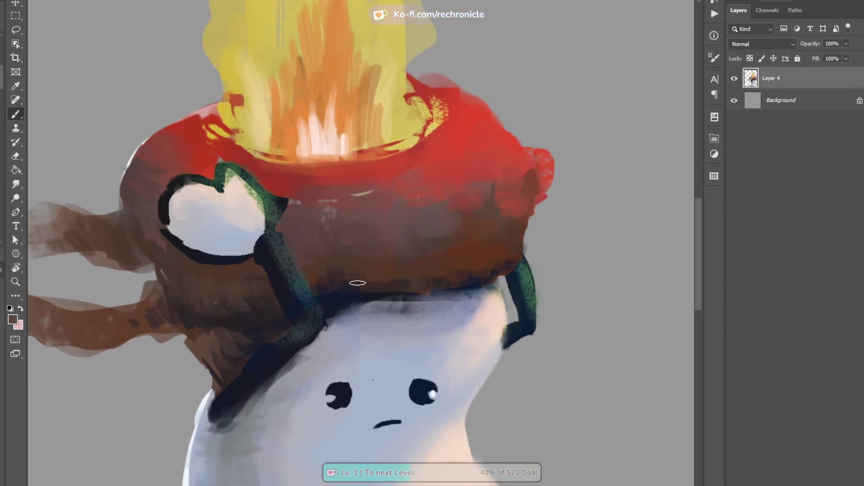
mouse_move(417, 290)
left_mouse_down()
mouse_move(357, 284)
mouse_move(396, 280)
left_mouse_up()
mouse_move(328, 299)
left_mouse_down()
mouse_move(342, 319)
mouse_move(395, 213)
left_mouse_up()
key("ctrl+z")
mouse_move(282, 307)
left_mouse_down()
mouse_move(281, 285)
mouse_move(291, 301)
mouse_move(303, 282)
left_mouse_up()
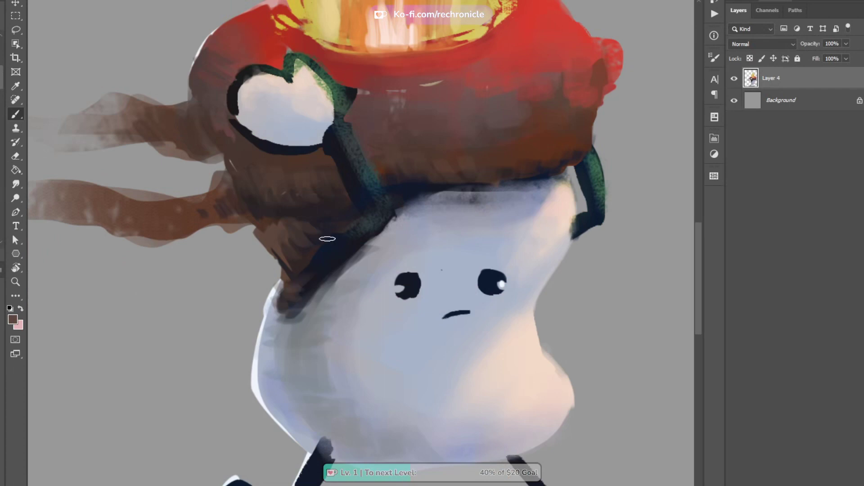
left_click_drag(348, 230, 286, 304)
left_click(305, 297, "alt")
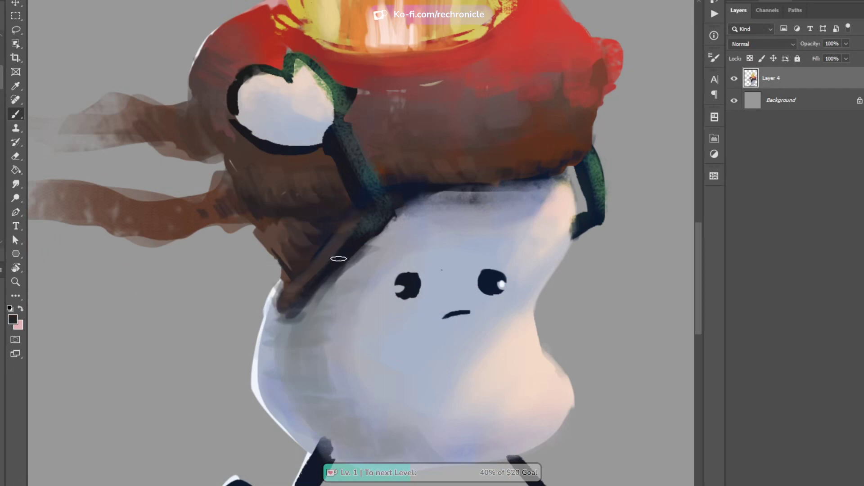
Add soft grey-blue highlights to the dark rear foot and front leg
key("z")
left_click(418, 280, "alt")
scroll(418, 280, "right", 3)
scroll(440, 287, "down", 1)
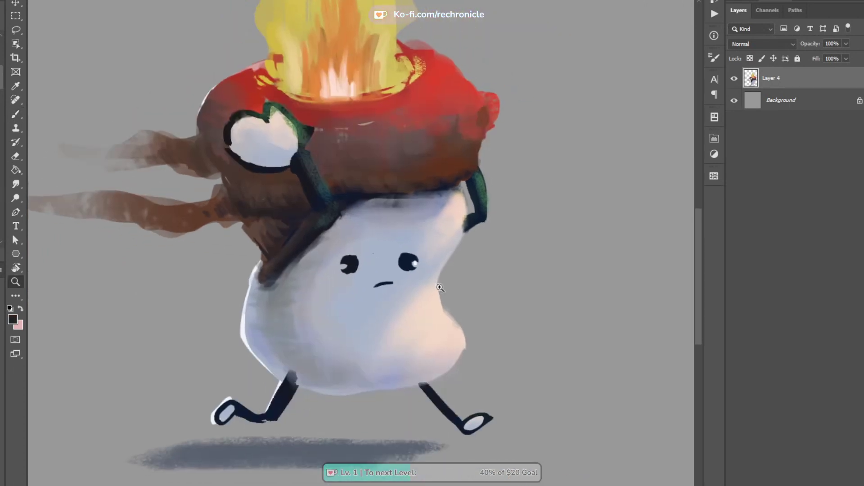
left_click_drag(465, 293, 517, 228)
key("b")
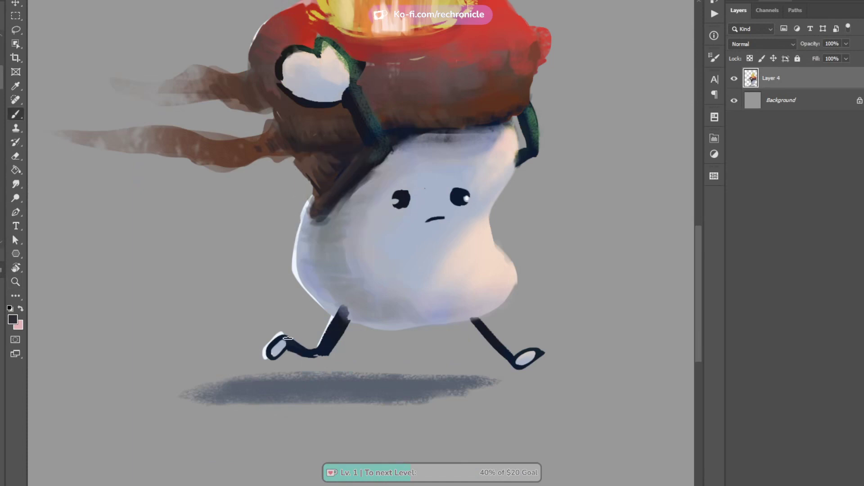
left_click(279, 345, "alt")
left_click_drag(490, 340, 510, 357)
key("z")
mouse_move(544, 385)
left_mouse_down()
mouse_move(534, 363)
mouse_move(502, 361)
mouse_move(527, 357)
left_mouse_up()
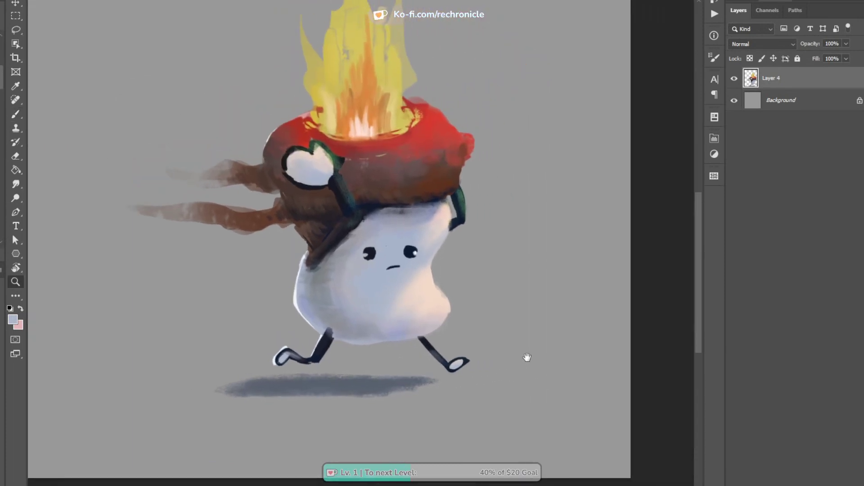
Rework the red knob on the ring's right edge to smooth the outline
left_click(528, 358, "alt")
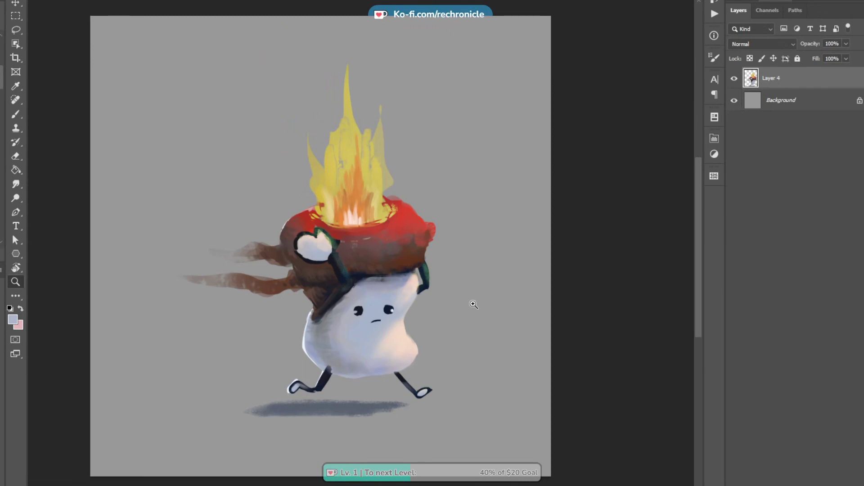
left_click(425, 199)
key("b")
left_click_drag(447, 260, 441, 221)
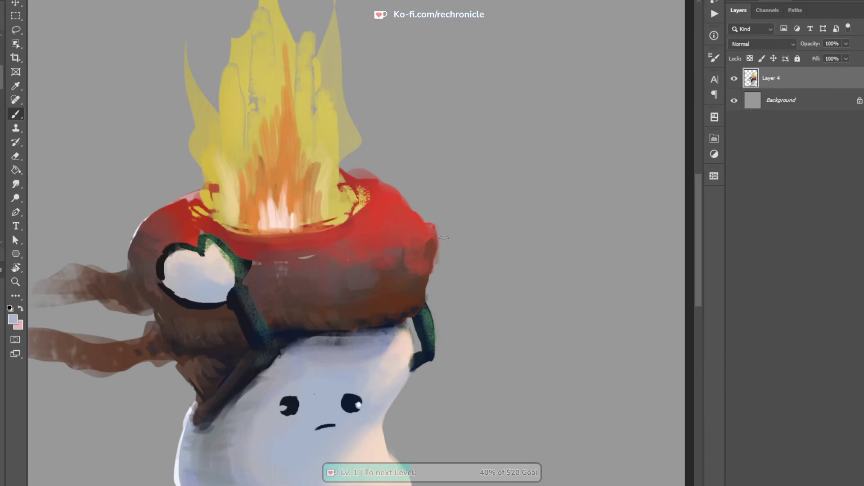
key("z")
left_click(482, 288, "alt")
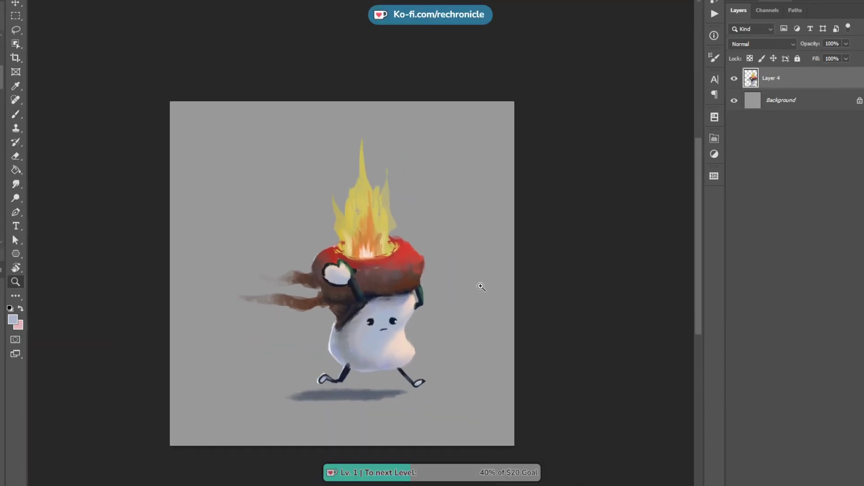
Add a new layer directly above Background and paint near-white rim light behind the ring's left contour
left_click(753, 102)
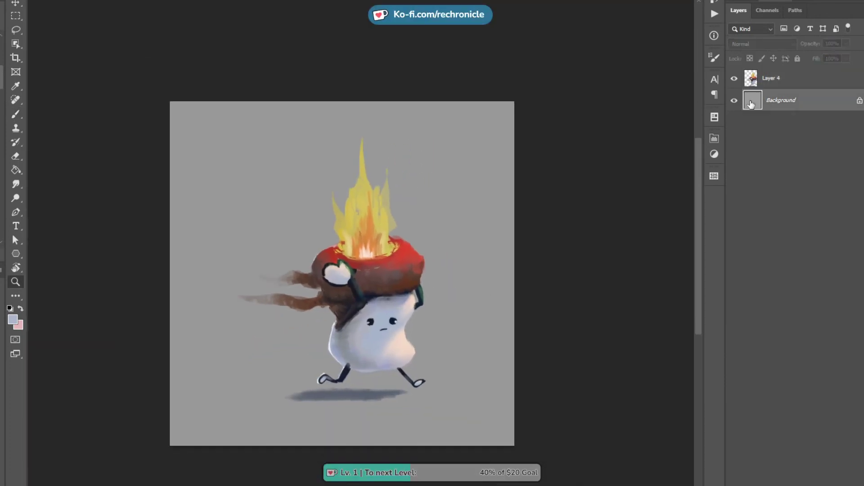
key("ctrl+shift+alt+n")
mouse_move(320, 293)
left_mouse_down()
mouse_move(369, 293)
mouse_move(352, 300)
left_mouse_up()
key("b")
left_click(338, 385, "alt")
key("z")
key("b")
left_click_drag(350, 334, 336, 306)
key("ctrl+z")
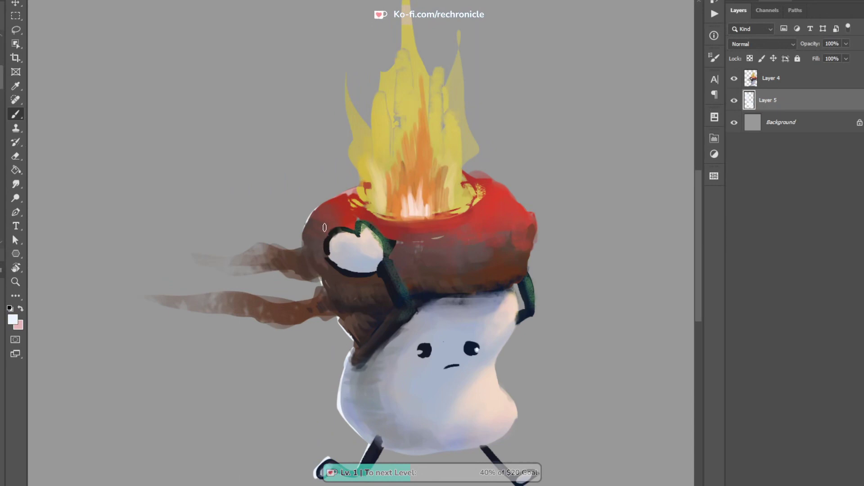
left_click_drag(303, 238, 307, 251)
left_click_drag(335, 199, 355, 189)
left_click_drag(301, 216, 390, 171)
key("ctrl+z")
left_click_drag(297, 219, 385, 173)
key("ctrl+z")
key("ctrl+z")
key("ctrl+z")
Paint near-white rim light along the ring's left side and inside the far arm, and merge Layer 4 with the rim-light layer
left_click_drag(354, 239, 330, 243)
left_click_drag(483, 376, 361, 270)
left_click_drag(399, 233, 424, 230)
left_click_drag(369, 273, 401, 252)
left_click_drag(389, 192, 400, 256)
scroll(378, 183, "down", 4)
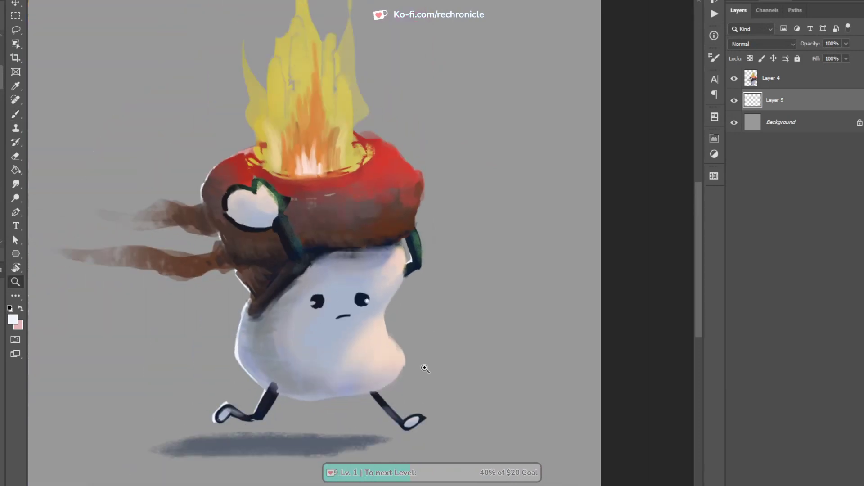
scroll(417, 423, "up", 4)
left_click_drag(416, 420, 445, 409)
key("ctrl+z")
left_click(784, 84)
key("ctrl+e")
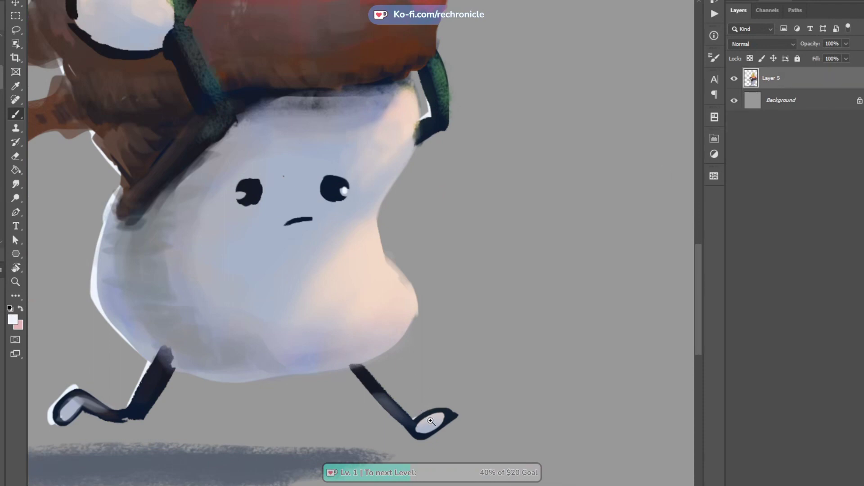
scroll(415, 375, "up", 3)
right_click(423, 380, "alt")
left_click(416, 379, "alt")
mouse_move(413, 383)
left_mouse_down()
mouse_move(403, 383)
mouse_move(444, 364)
left_mouse_up()
key("ctrl+z")
key("ctrl+z")
Paint sampled light grey over the upper side of the front foot
left_click(399, 384, "alt")
left_click(415, 382, "alt")
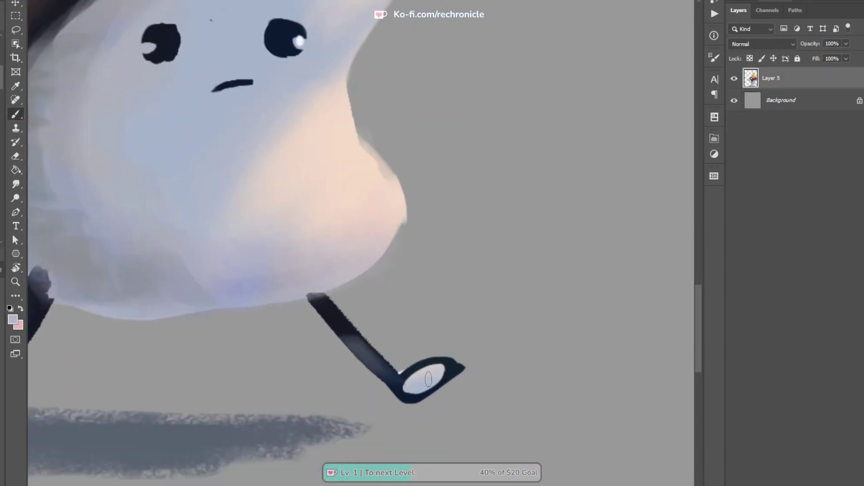
left_click(417, 389, "alt")
mouse_move(417, 390)
left_mouse_down()
mouse_move(441, 376)
mouse_move(394, 388)
mouse_move(413, 377)
left_mouse_up()
left_click(419, 373, "alt")
left_click(409, 373, "alt")
left_click(417, 373, "alt")
left_click_drag(412, 378, 432, 357)
Repaint the front foot with a dark navy outline, a bluish-grey sole and a slim pale strip above it
left_click(400, 392, "alt")
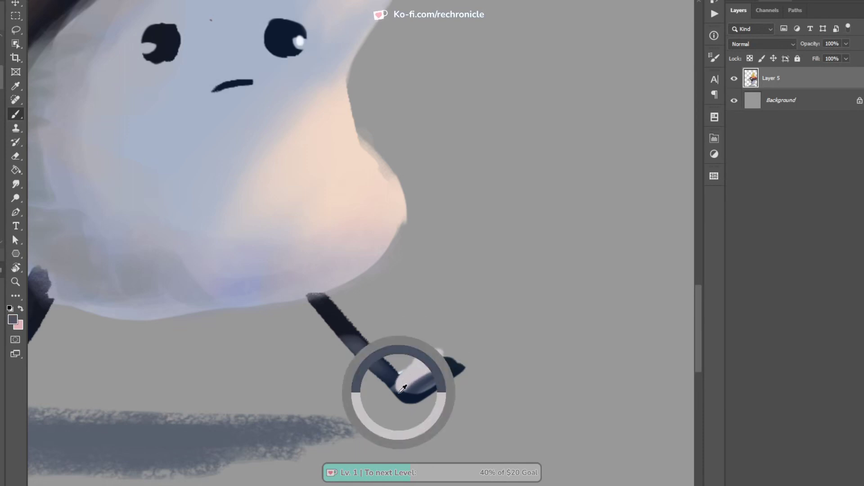
left_click_drag(401, 391, 442, 365)
mouse_move(407, 392)
left_mouse_down()
mouse_move(448, 368)
mouse_move(436, 371)
left_mouse_up()
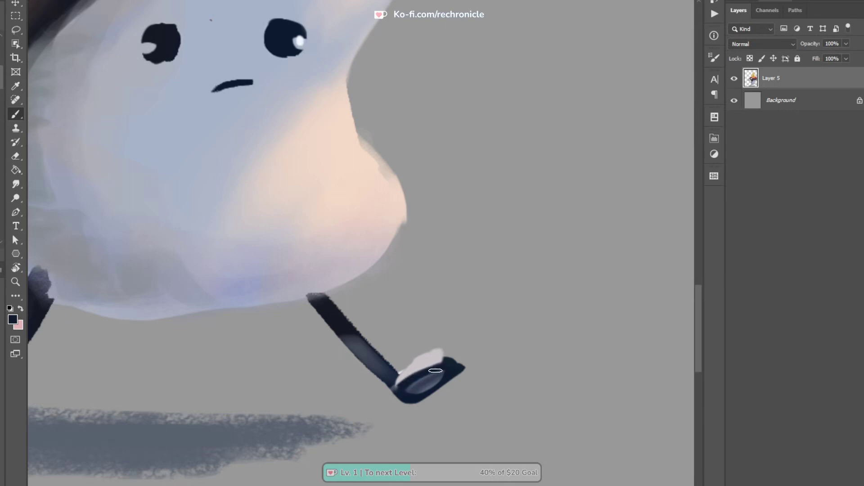
left_click(426, 376, "alt")
left_click(418, 385, "alt")
mouse_move(417, 385)
left_mouse_down()
mouse_move(438, 373)
mouse_move(420, 390)
mouse_move(445, 362)
mouse_move(426, 359)
mouse_move(430, 368)
mouse_move(394, 376)
mouse_move(452, 361)
left_mouse_up()
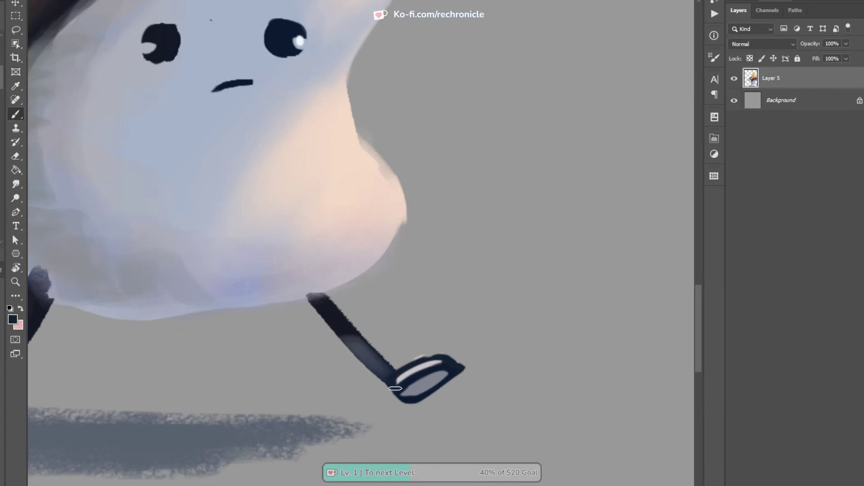
mouse_move(416, 368)
left_mouse_down()
mouse_move(399, 381)
mouse_move(456, 358)
mouse_move(462, 375)
mouse_move(467, 361)
mouse_move(480, 386)
left_mouse_up()
left_click(451, 357, "alt")
Touch up the dark outline of the rear foot and check the whole picture
left_click(339, 370)
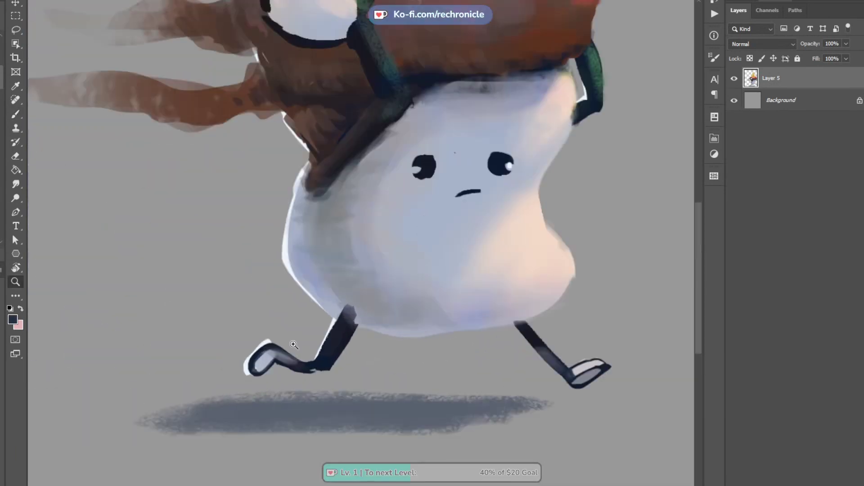
key("b")
mouse_move(278, 345)
left_mouse_down()
mouse_move(275, 353)
mouse_move(283, 349)
left_mouse_up()
key("z")
left_click_drag(377, 360, 346, 358)
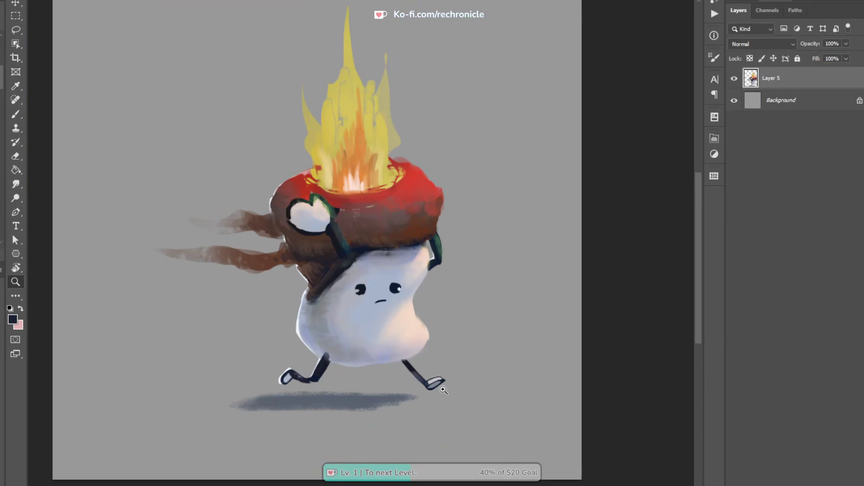
left_click(462, 230, "alt")
left_click_drag(441, 225, 439, 234)
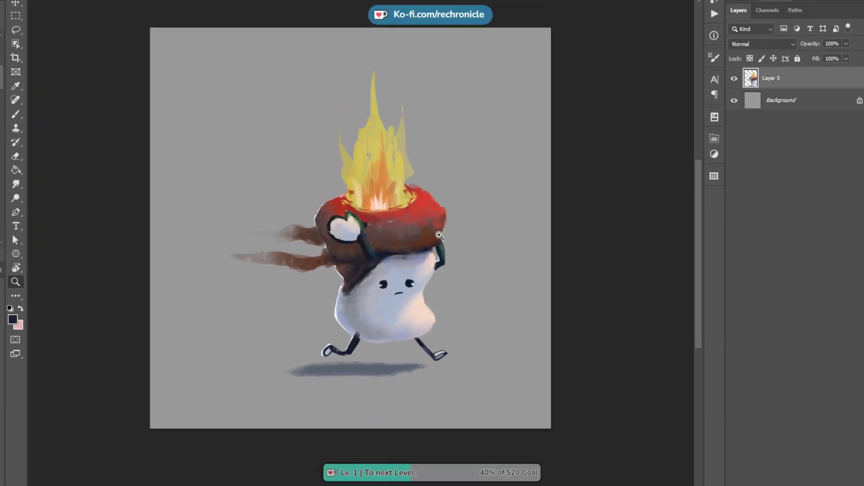
Lasso flame shapes in the lower fire and paint them with sampled orange
left_click(400, 200)
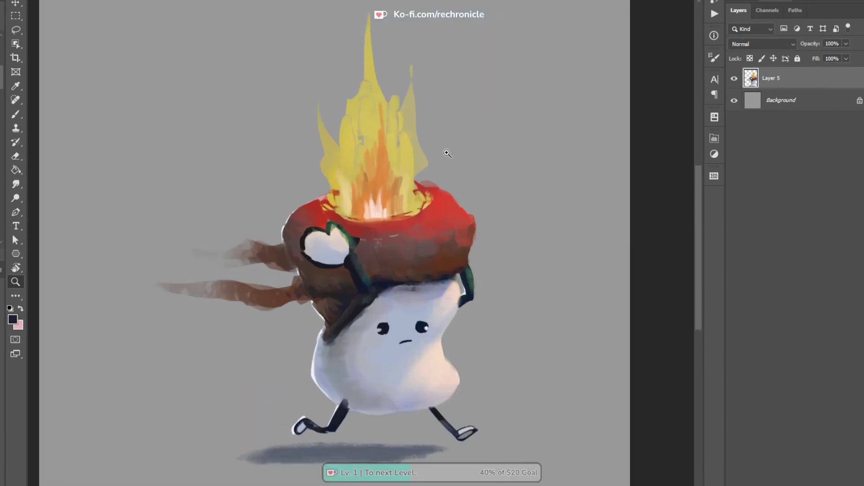
key("l")
mouse_move(352, 184)
left_mouse_down()
mouse_move(370, 144)
mouse_move(389, 164)
left_mouse_up()
left_click_drag(393, 219, 358, 221)
key("b")
left_click(378, 173, "alt")
mouse_move(378, 173)
left_mouse_down()
mouse_move(375, 90)
mouse_move(407, 198)
left_mouse_up()
key("ctrl+d")
Lasso flame tongues inside and above the fire's upper part and paint them orange
key("l")
mouse_move(346, 200)
left_mouse_down()
mouse_move(333, 178)
mouse_move(343, 135)
mouse_move(358, 146)
mouse_move(351, 193)
left_mouse_up()
mouse_move(364, 160)
left_mouse_down()
mouse_move(368, 119)
mouse_move(364, 138)
left_mouse_up()
mouse_move(397, 101)
left_mouse_down()
mouse_move(390, 123)
mouse_move(426, 51)
mouse_move(409, 111)
left_mouse_up()
key("b")
mouse_move(345, 26)
left_mouse_down()
mouse_move(343, 43)
mouse_move(405, 58)
mouse_move(395, 40)
left_mouse_up()
key("ctrl+d")
Lasso slim spark shapes beside and above the flame tip and fill them with pale cream paint
scroll(388, 68, "up", 3)
key("l")
left_click_drag(382, 93, 380, 91)
mouse_move(336, 142)
left_mouse_down()
mouse_move(332, 169)
mouse_move(338, 143)
left_mouse_up()
key("ctrl+d")
key("ctrl+z")
key("b")
left_click_drag(340, 125, 386, 174)
key("ctrl+d")
Lasso and paint more pale cream sparks above the fire and a slim cream tongue along its right side
key("l")
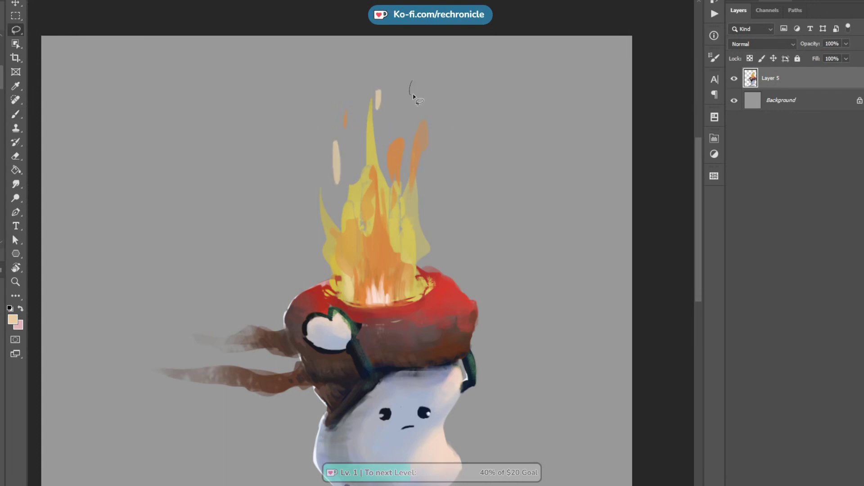
mouse_move(410, 76)
left_mouse_down()
mouse_move(386, 53)
mouse_move(410, 68)
left_mouse_up()
key("b")
key("ctrl+d")
key("l")
mouse_move(424, 186)
left_mouse_down()
mouse_move(419, 243)
mouse_move(422, 181)
left_mouse_up()
left_click_drag(372, 238, 372, 239)
key("b")
mouse_move(373, 248)
left_mouse_down()
mouse_move(405, 212)
mouse_move(457, 227)
left_mouse_up()
key("ctrl+d")
key("z")
left_click(458, 226, "alt")
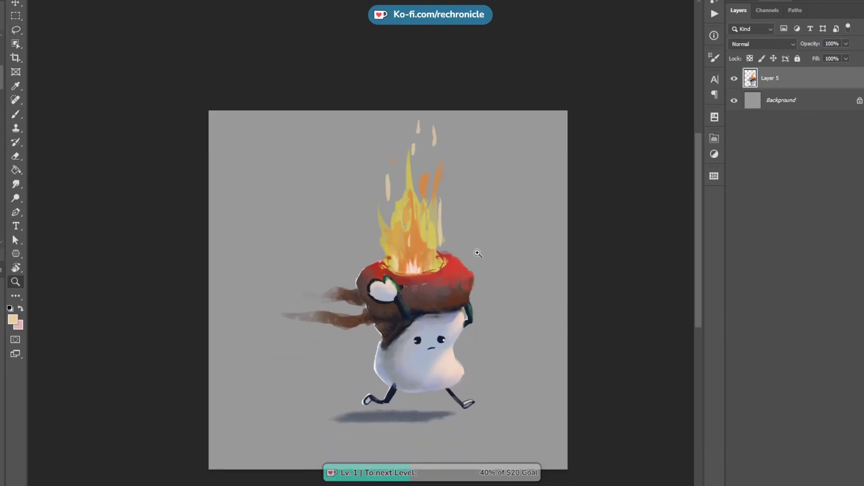